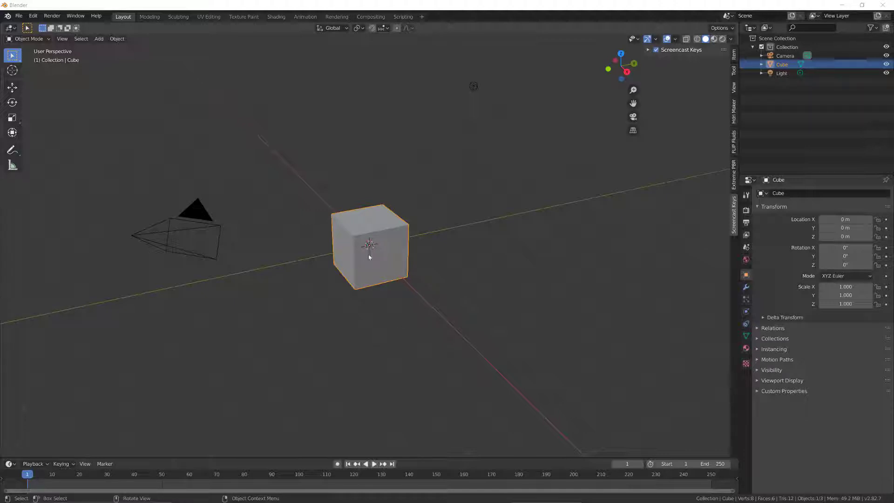
# Step: Turn on X-ray display and enter Edit Mode on the cube in front orthographic view
pyautogui.click(686, 38)
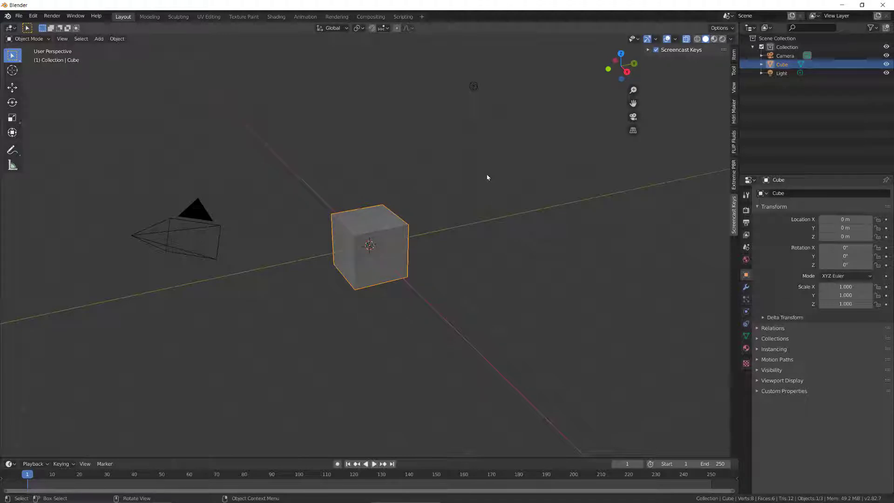
pyautogui.press('KP_1')
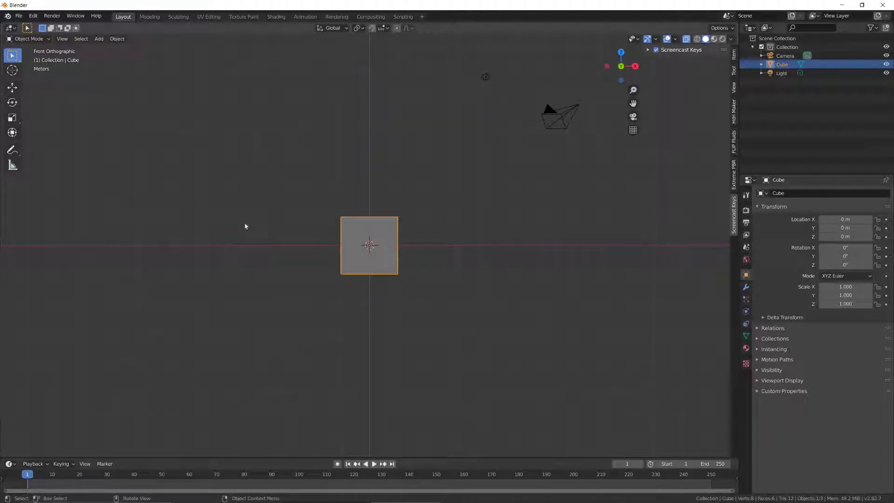
pyautogui.press('Tab')
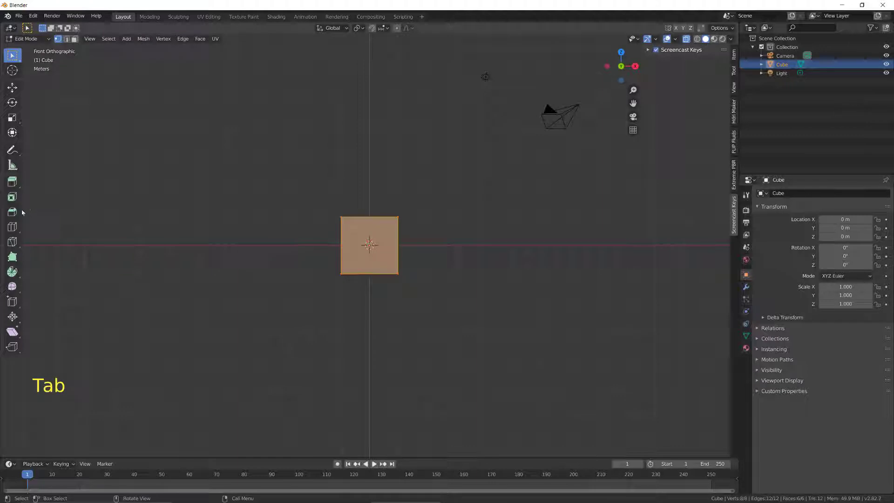
# Step: Add one vertical and one horizontal loop cut through the middle of the cube, then return to the selection tool
pyautogui.click(13, 227)
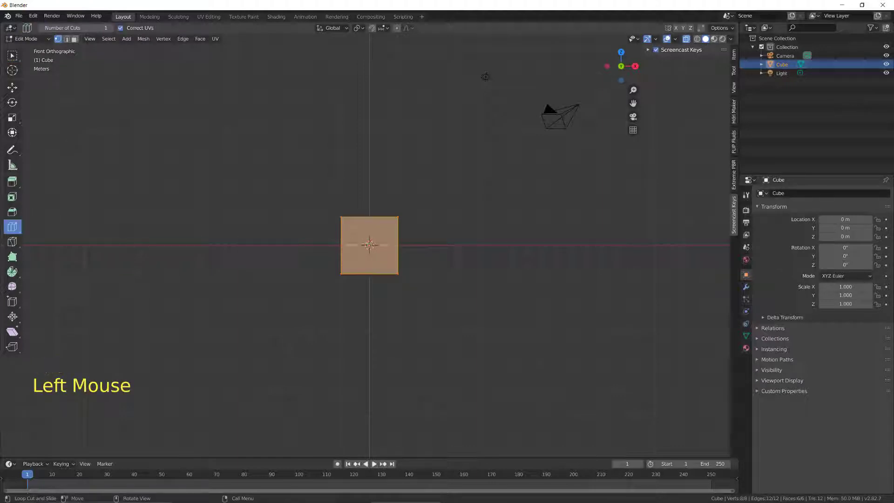
pyautogui.click(370, 266)
pyautogui.click(372, 234)
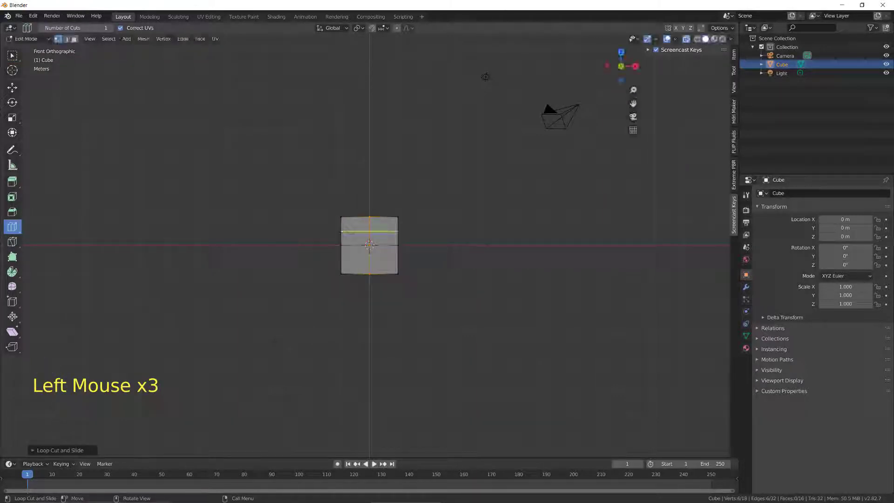
pyautogui.rightClick(372, 241)
pyautogui.click(11, 57)
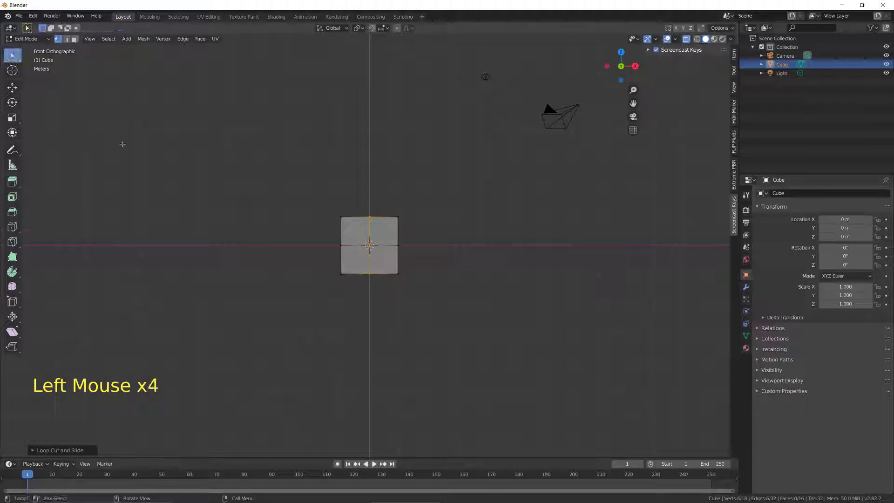
pyautogui.moveTo(290, 256); pyautogui.dragTo(330, 293, button='middle')
pyautogui.scroll(4, 350, 293)
pyautogui.scroll(1, 350, 293)
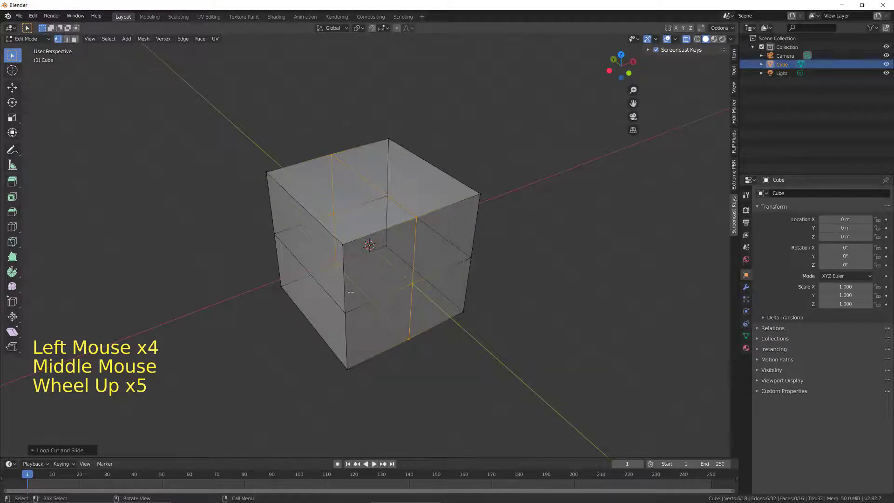
# Step: In front view, extrude the upper half of the cube's left side outward twice, 1 m each time, as one arm
pyautogui.press('KP_1')
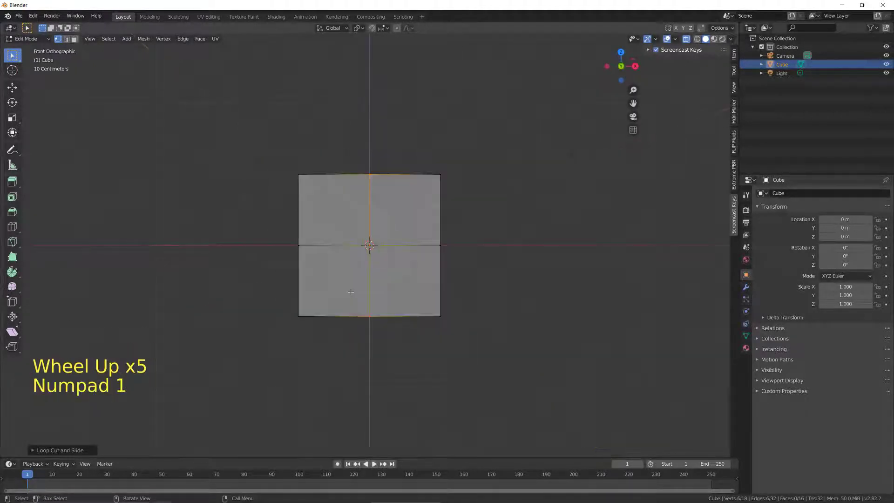
pyautogui.press('a')
pyautogui.press('a')
pyautogui.press('a')
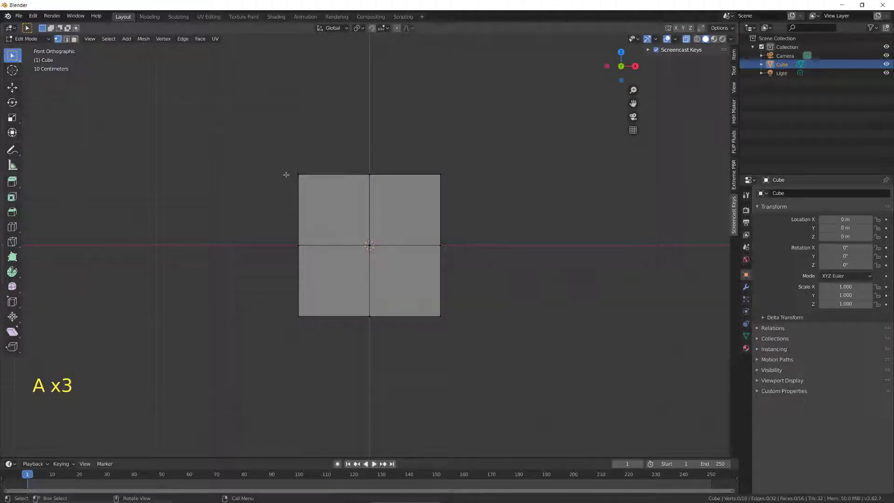
pyautogui.press('b')
pyautogui.moveTo(274, 150); pyautogui.dragTo(321, 253)
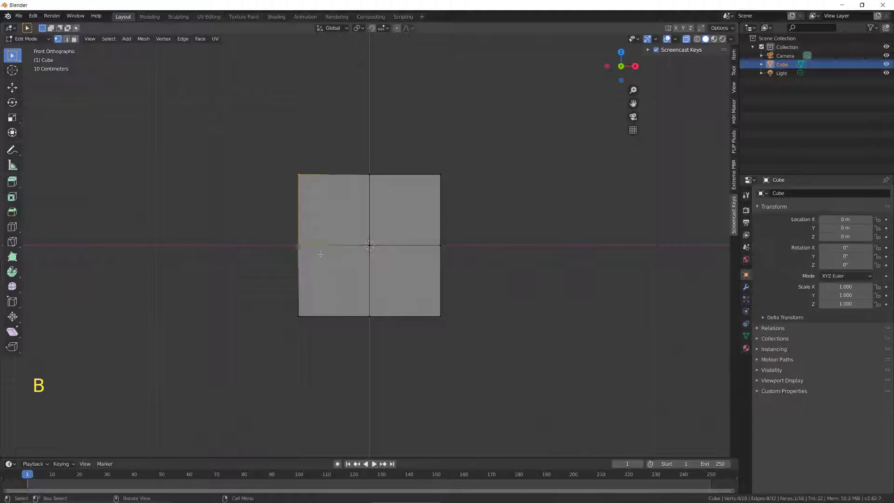
pyautogui.press('e')
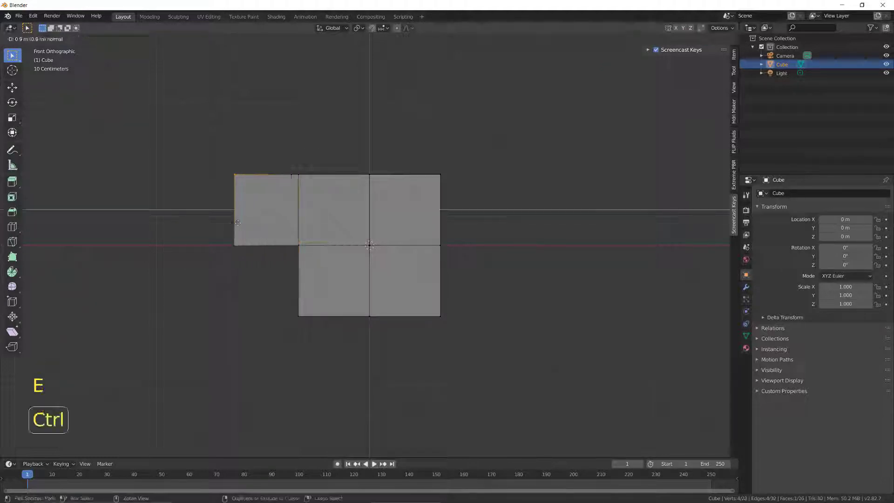
pyautogui.click(230, 221)
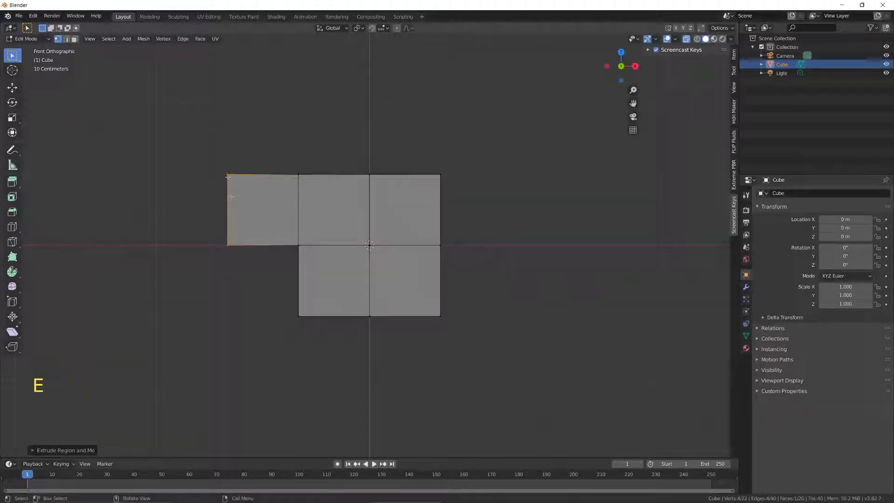
pyautogui.press('e')
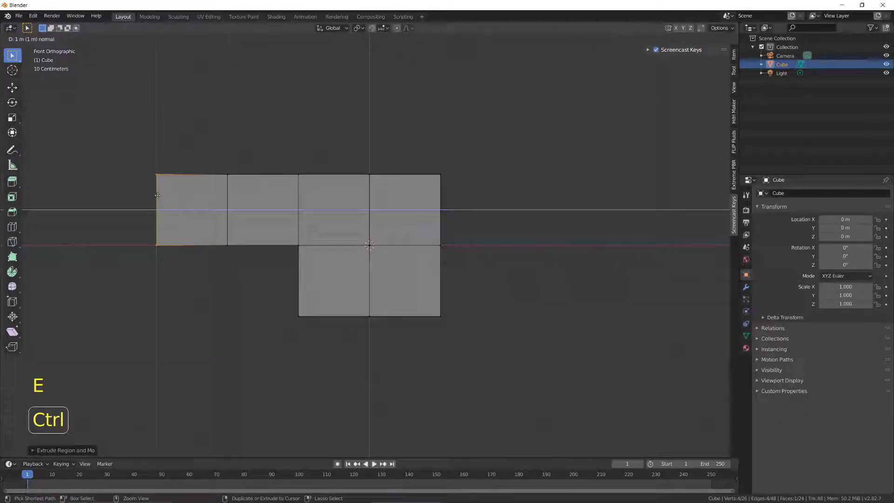
pyautogui.keyDown('ctrl'); pyautogui.click(157, 195); pyautogui.keyUp('ctrl')
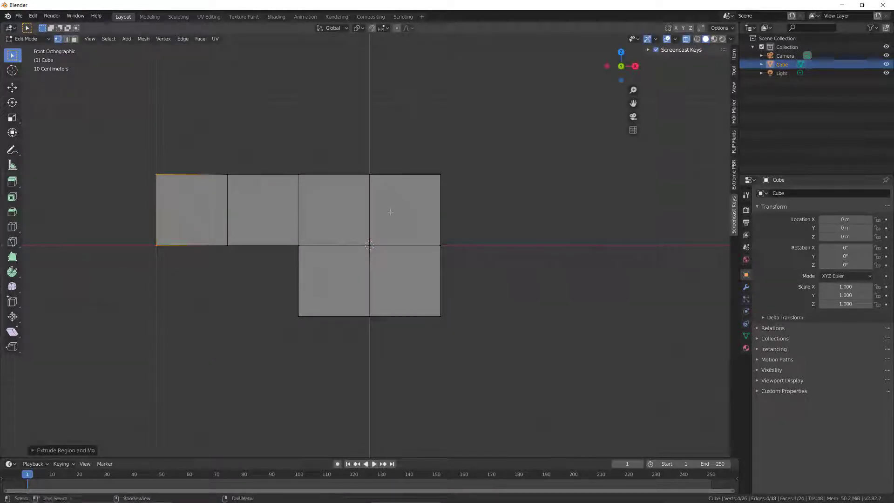
# Step: Extrude the upper half of the cube's right side outward twice, 1 m each time, as the opposite arm
pyautogui.press('a')
pyautogui.press('a')
pyautogui.press('a')
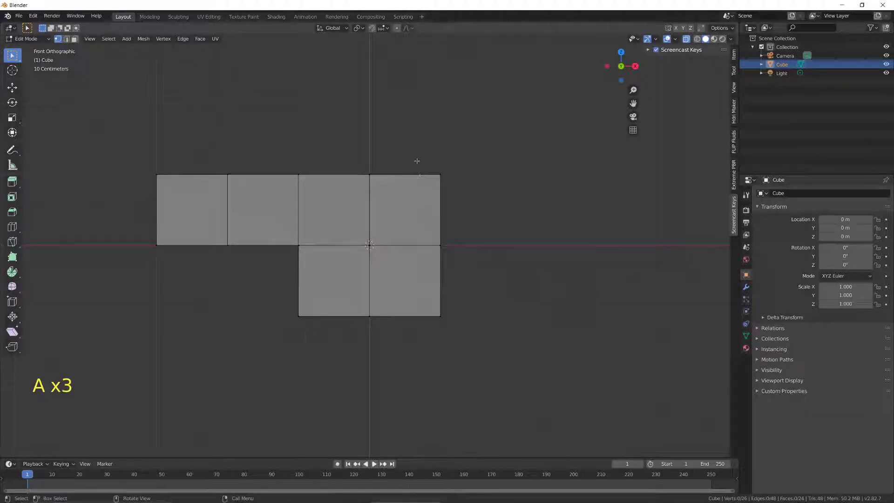
pyautogui.press('b')
pyautogui.moveTo(415, 160); pyautogui.dragTo(452, 245)
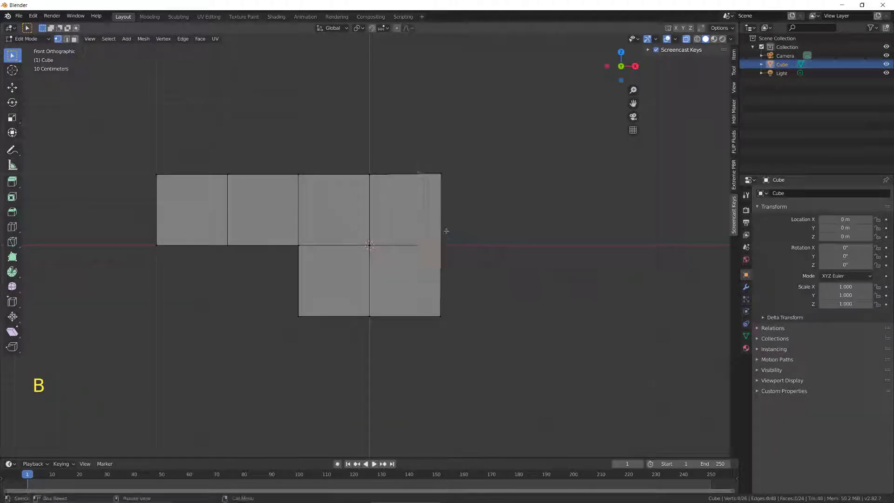
pyautogui.press('e')
pyautogui.keyDown('ctrl'); pyautogui.click(512, 225); pyautogui.keyUp('ctrl')
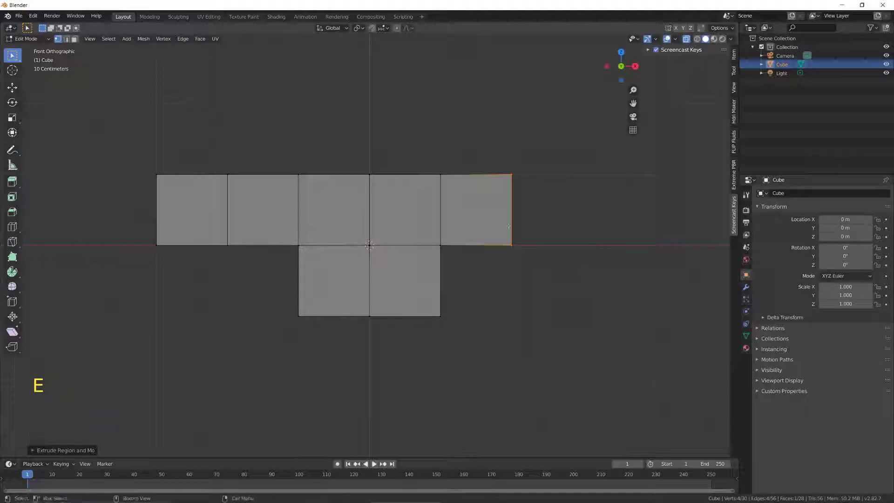
pyautogui.press('e')
pyautogui.keyDown('ctrl'); pyautogui.click(574, 224); pyautogui.keyUp('ctrl')
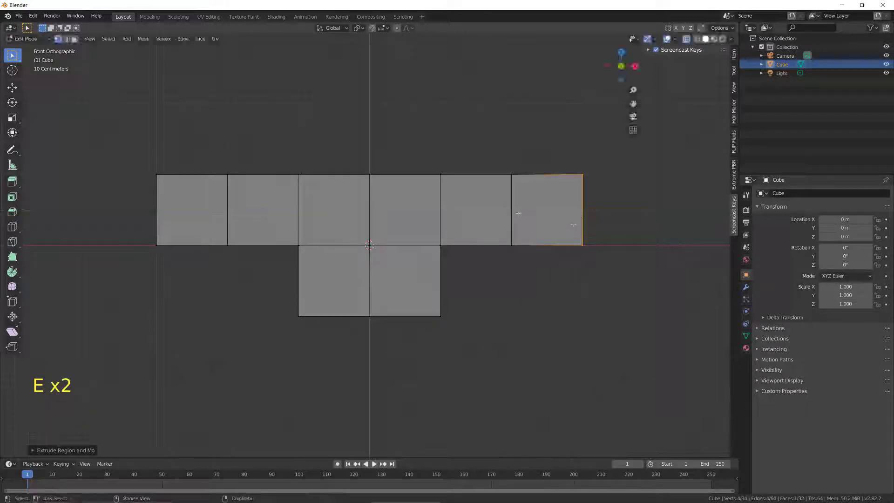
# Step: Extrude the left half of the cube's underside 1 m downward to begin the left leg
pyautogui.press('a')
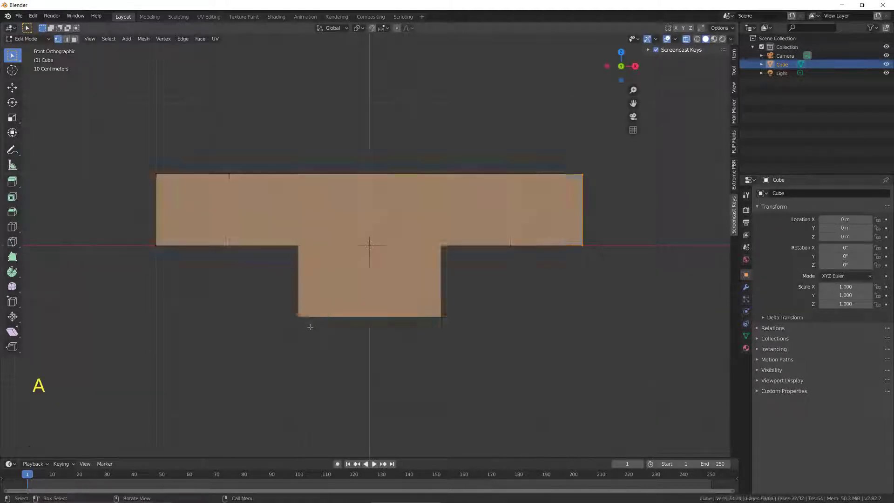
pyautogui.press('a')
pyautogui.press('a')
pyautogui.press('b')
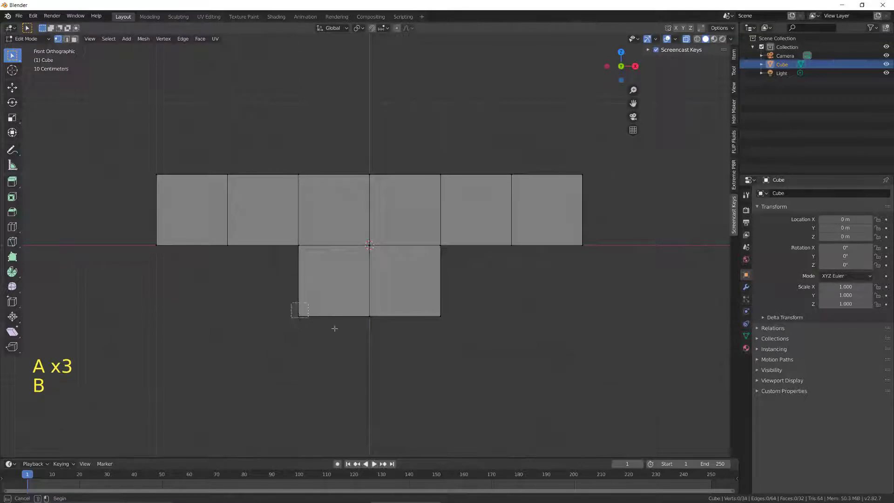
pyautogui.moveTo(292, 303); pyautogui.dragTo(379, 339)
pyautogui.press('e')
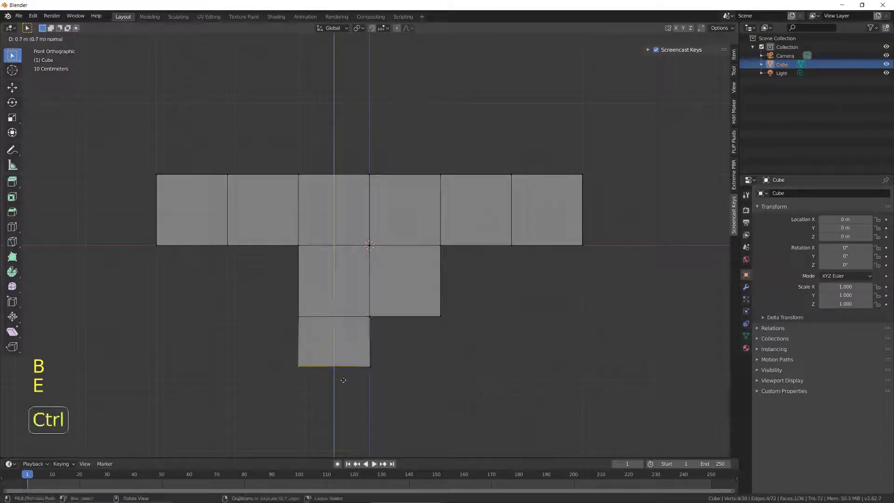
pyautogui.click(345, 393)
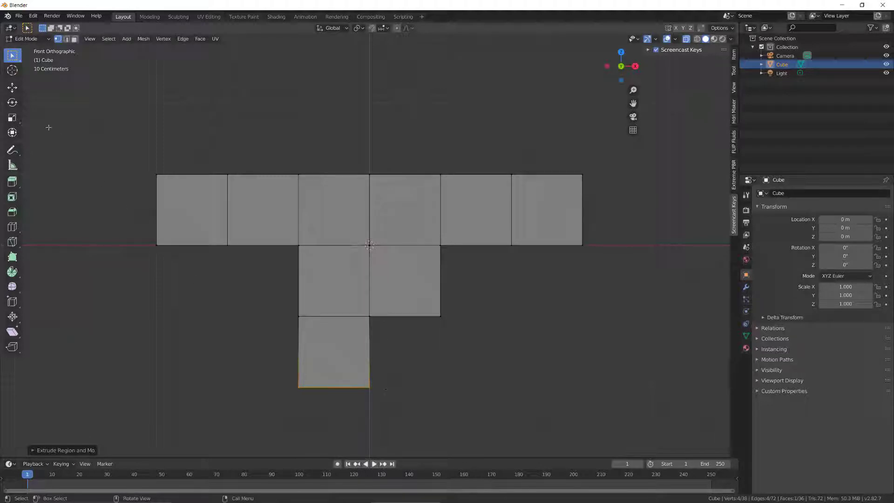
# Step: Move the lower end of the left leg slightly outward along the X axis
pyautogui.click(12, 88)
pyautogui.click(349, 385)
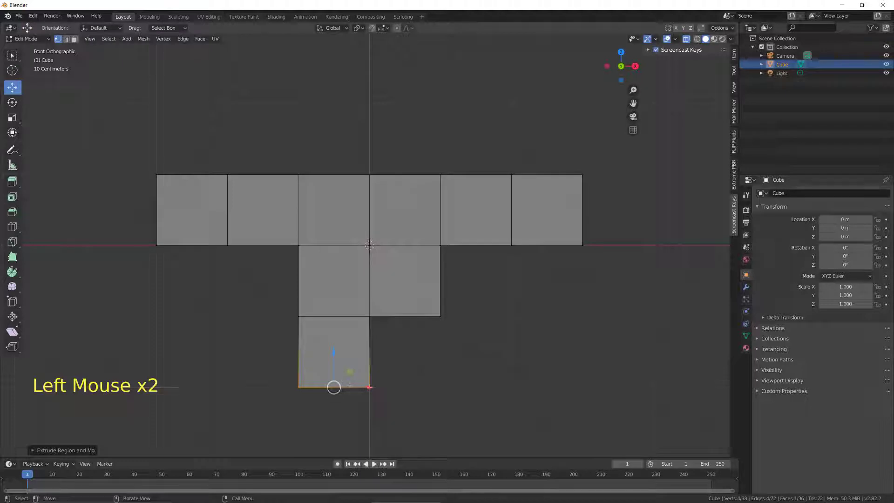
pyautogui.moveTo(370, 387); pyautogui.dragTo(356, 385)
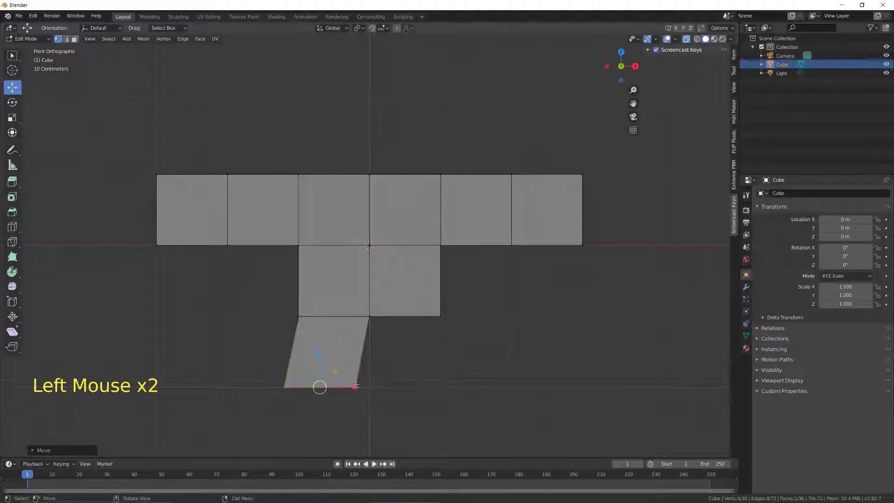
# Step: Extrude two more 1 m segments down the left leg, shifting the end of the first one slightly outward along X
pyautogui.scroll(-3, 356, 384)
pyautogui.keyDown('shift'); pyautogui.moveTo(355, 383); pyautogui.dragTo(355, 303, button='middle'); pyautogui.keyUp('shift')
pyautogui.scroll(3, 355, 301)
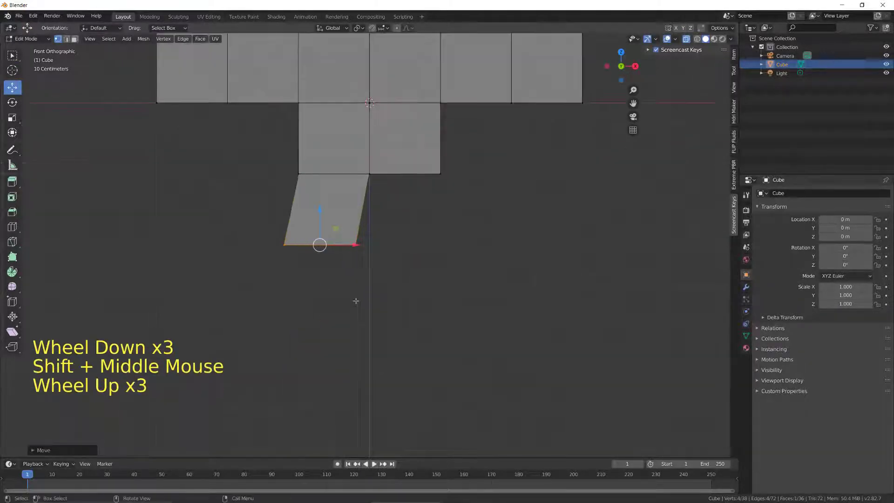
pyautogui.press('e')
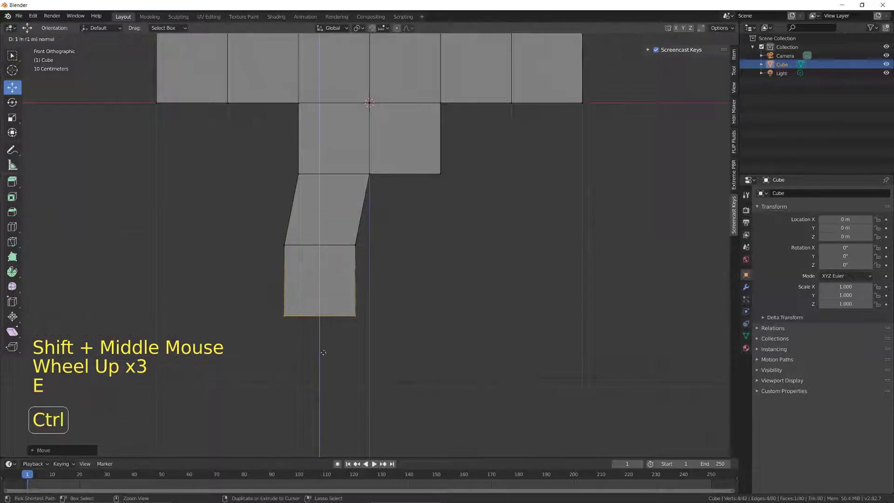
pyautogui.click(343, 344)
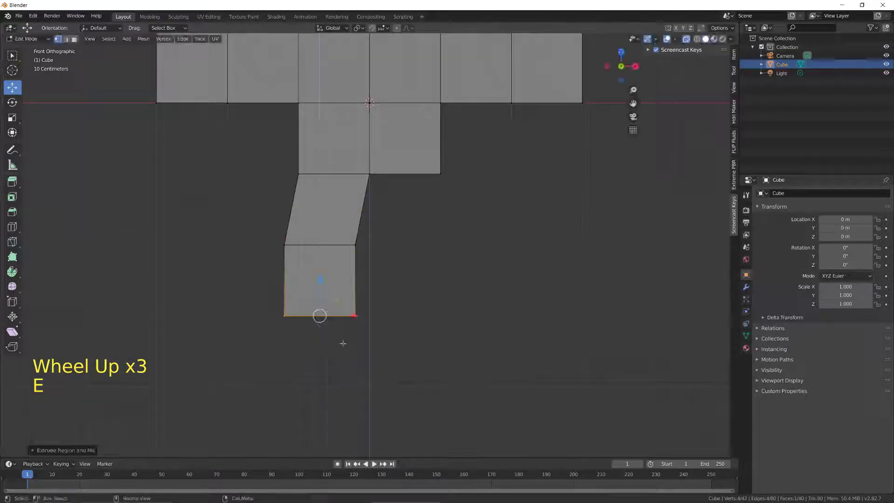
pyautogui.click(355, 315)
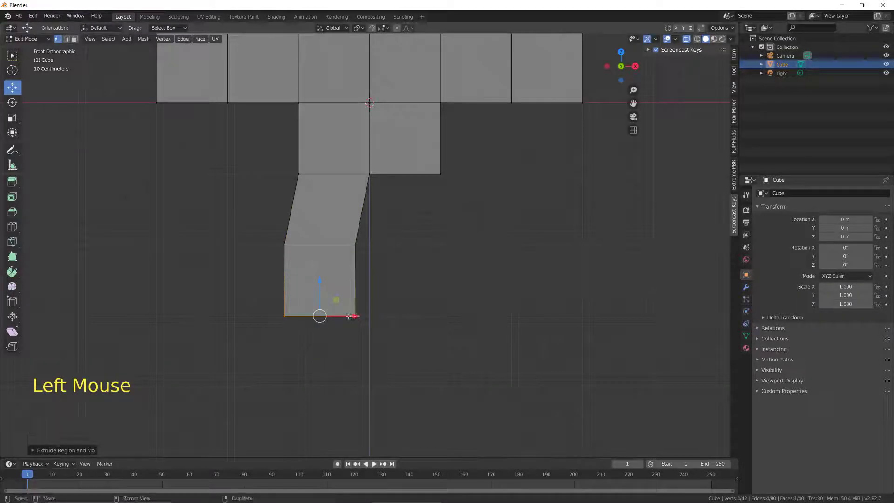
pyautogui.moveTo(351, 316); pyautogui.dragTo(351, 317)
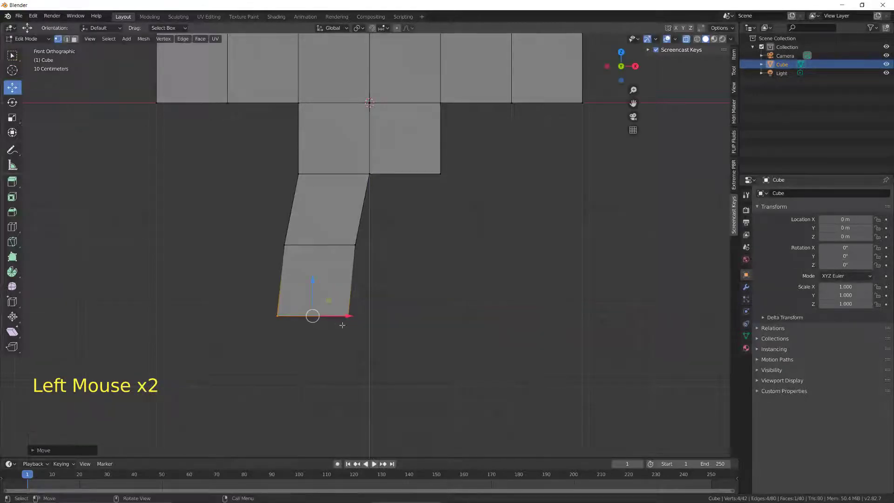
pyautogui.press('e')
pyautogui.keyDown('ctrl'); pyautogui.click(337, 396); pyautogui.keyUp('ctrl')
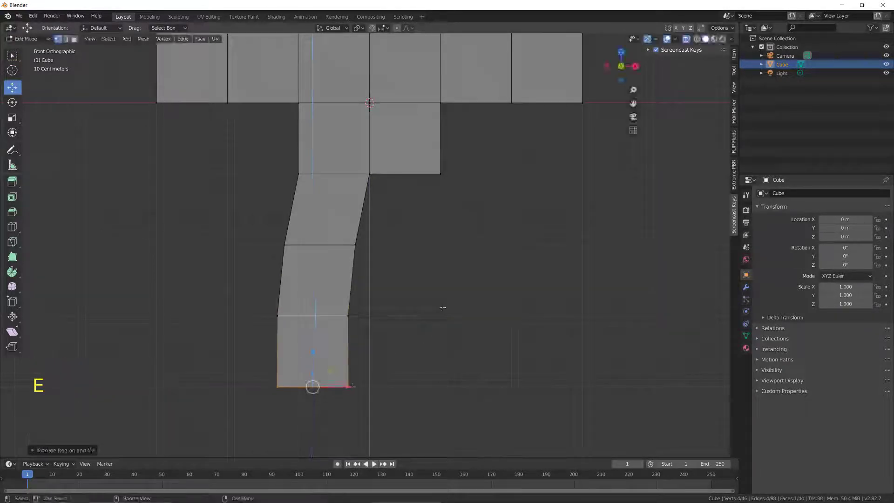
# Step: Extrude two 1 m segments down from the right half of the underside, shifting each end slightly outward to match the left leg
pyautogui.press('a')
pyautogui.press('a')
pyautogui.press('a')
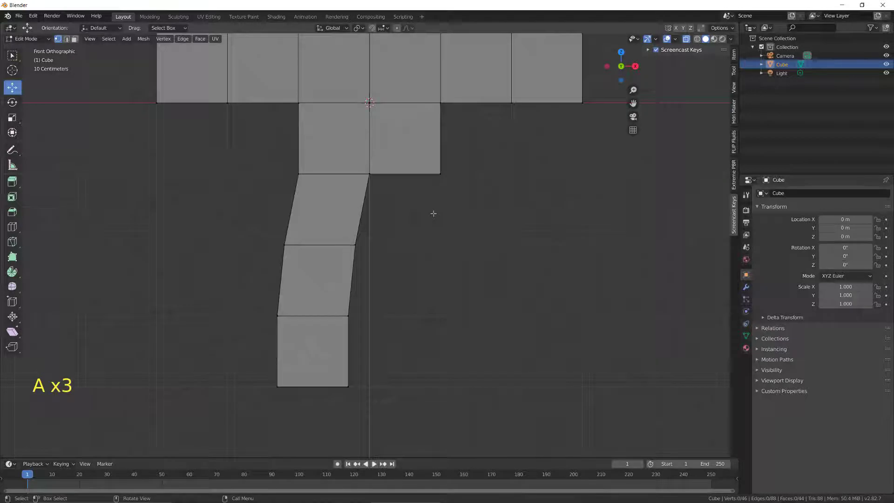
pyautogui.press('b')
pyautogui.moveTo(463, 196); pyautogui.dragTo(368, 162)
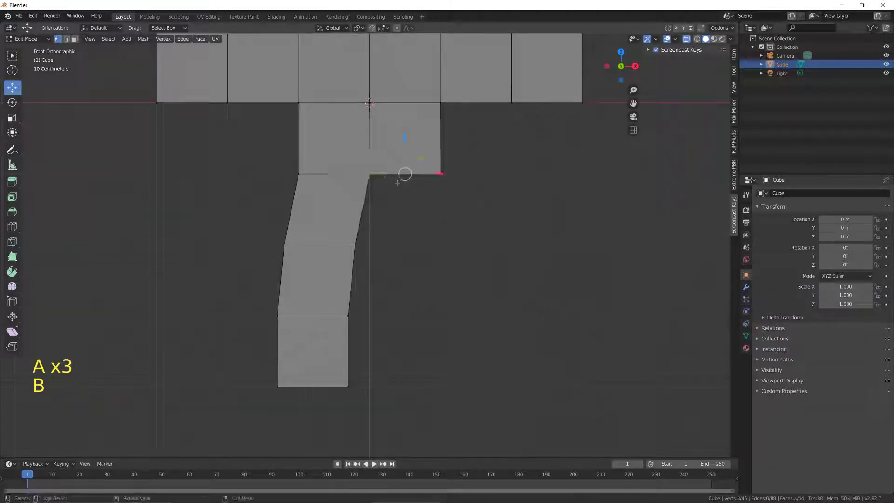
pyautogui.press('e')
pyautogui.keyDown('ctrl'); pyautogui.click(405, 244); pyautogui.keyUp('ctrl')
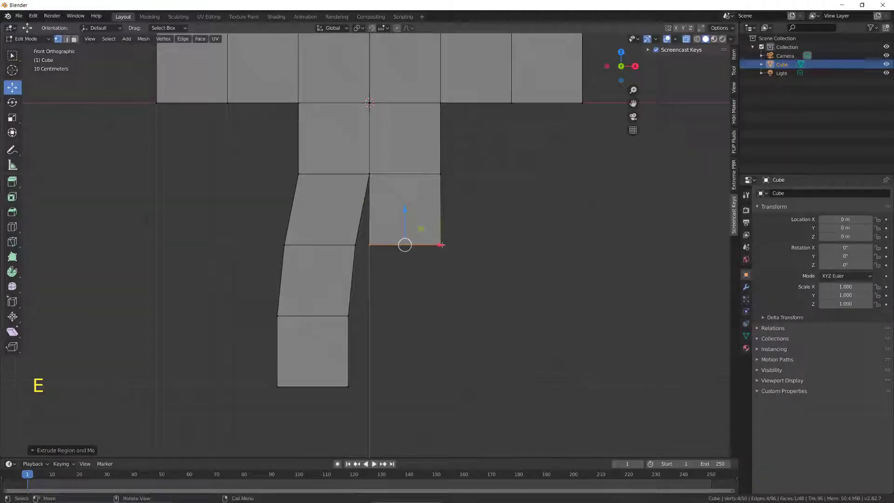
pyautogui.moveTo(441, 244); pyautogui.dragTo(458, 248)
pyautogui.press('e')
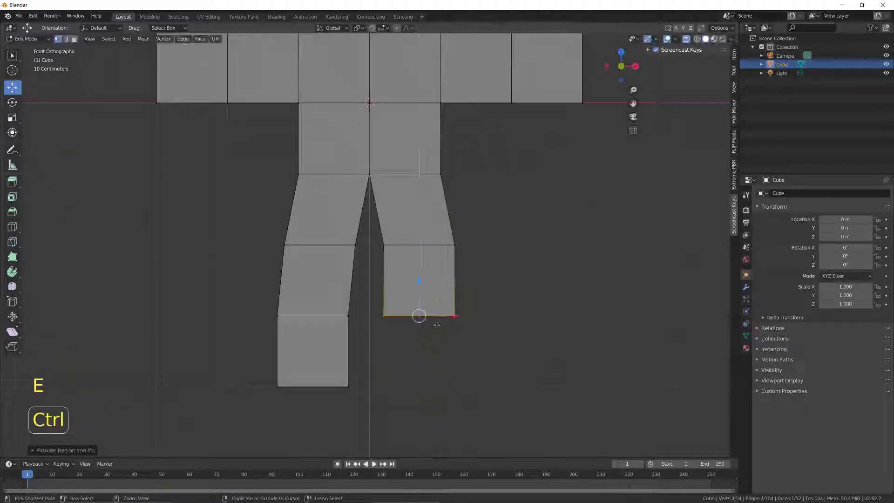
pyautogui.moveTo(455, 316); pyautogui.dragTo(462, 316)
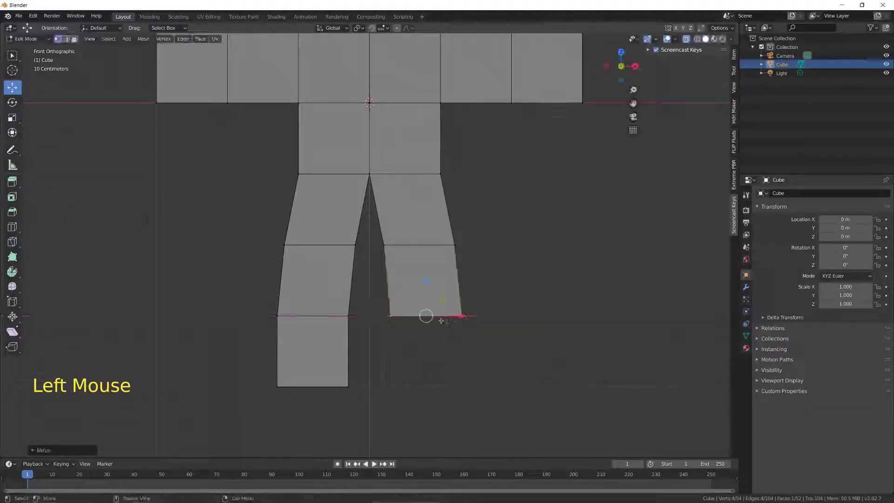
# Step: Extrude the lower end of the right leg another 1 m straight down to match the left leg
pyautogui.press('e')
pyautogui.keyDown('ctrl'); pyautogui.click(425, 385); pyautogui.keyUp('ctrl')
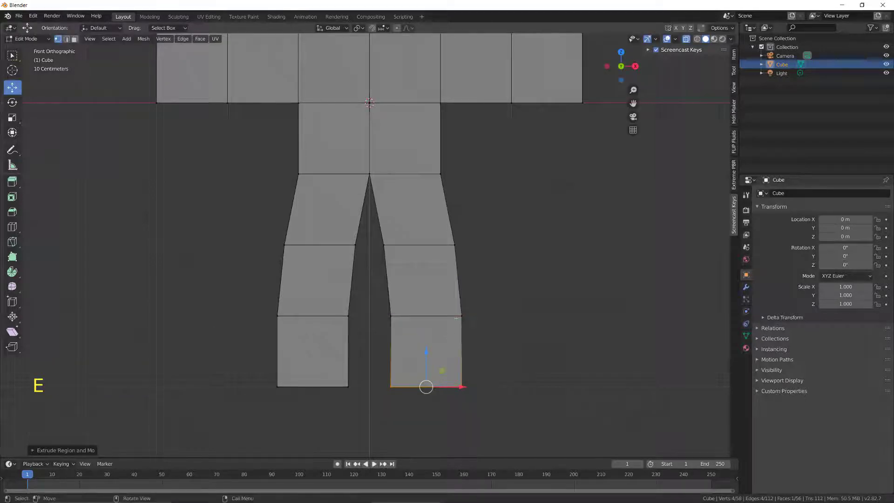
pyautogui.keyDown('shift'); pyautogui.moveTo(457, 318); pyautogui.dragTo(412, 306, button='middle'); pyautogui.keyUp('shift')
pyautogui.scroll(-2, 470, 372)
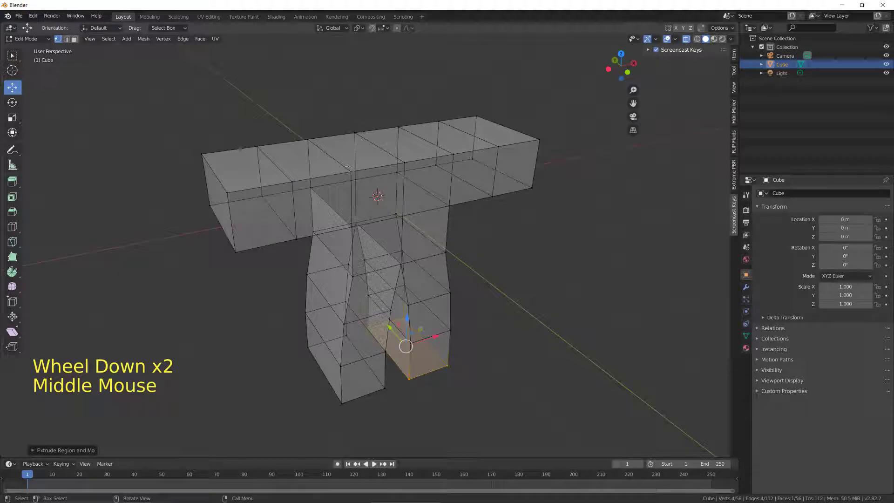
# Step: Scale the four top shoulder corner vertices of the torso to 0.6 along X to narrow the base for the head
pyautogui.click(351, 171)
pyautogui.click(309, 139)
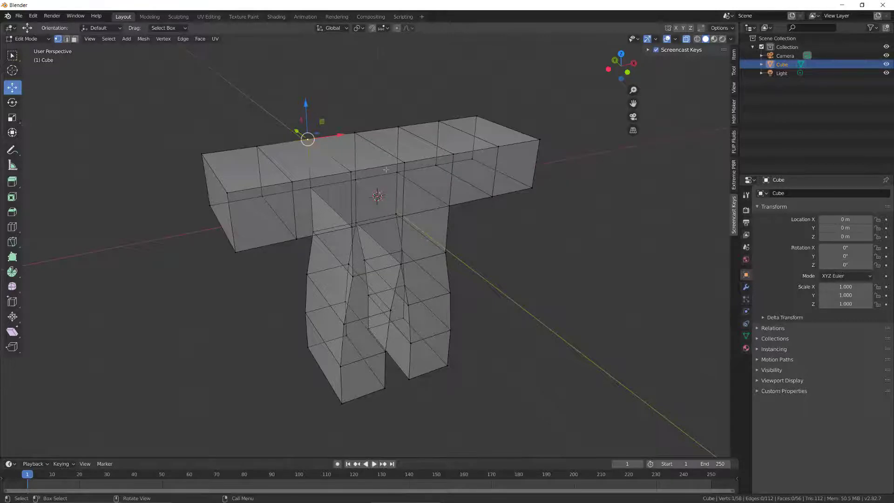
pyautogui.press('KP_1')
pyautogui.press('a')
pyautogui.press('a')
pyautogui.press('a')
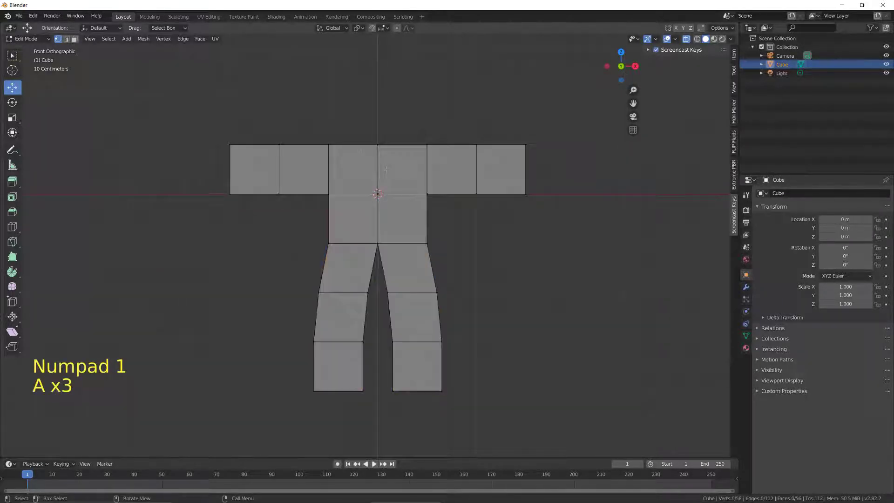
pyautogui.press('b')
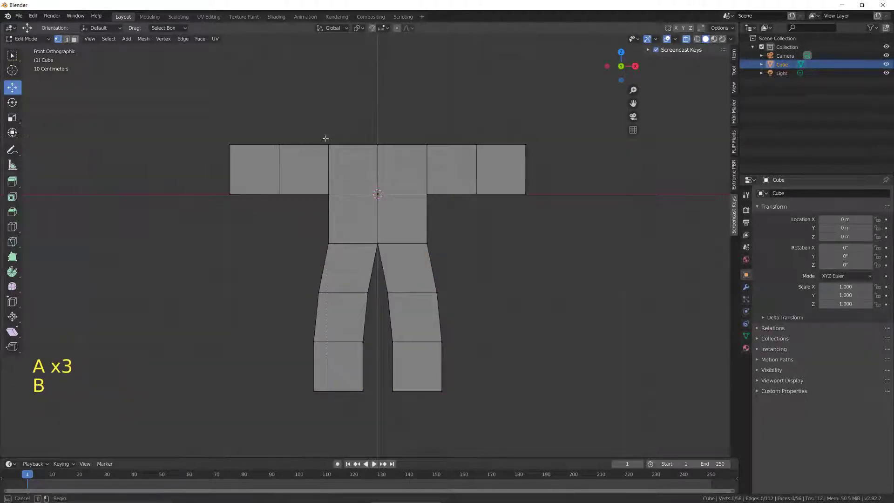
pyautogui.moveTo(326, 137); pyautogui.dragTo(349, 153)
pyautogui.press('b')
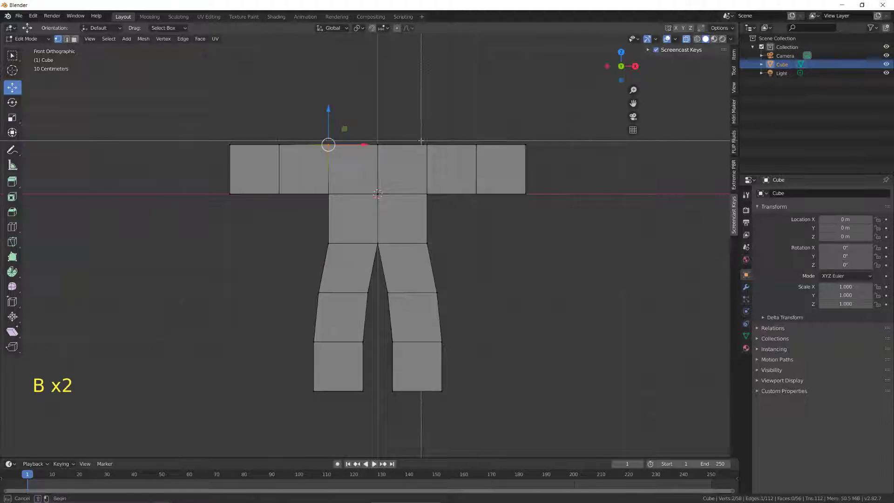
pyautogui.moveTo(410, 130); pyautogui.dragTo(370, 159)
pyautogui.moveTo(370, 158); pyautogui.dragTo(383, 192, button='middle')
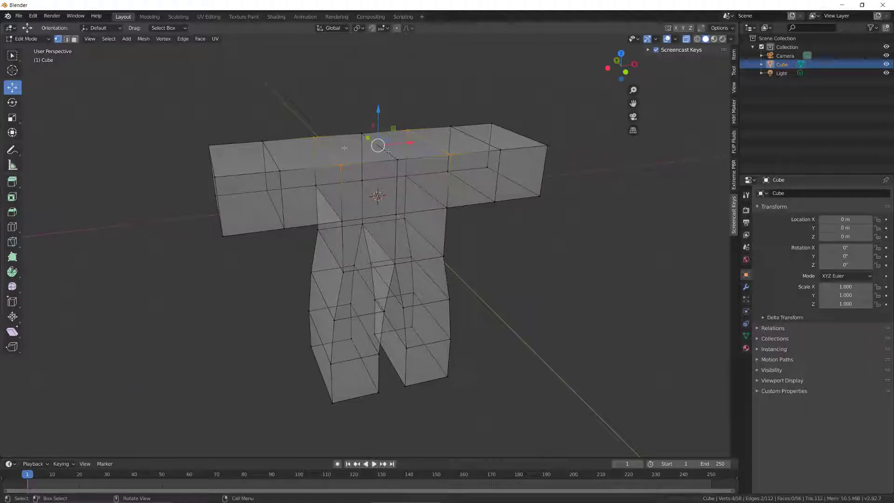
pyautogui.press('KP_1')
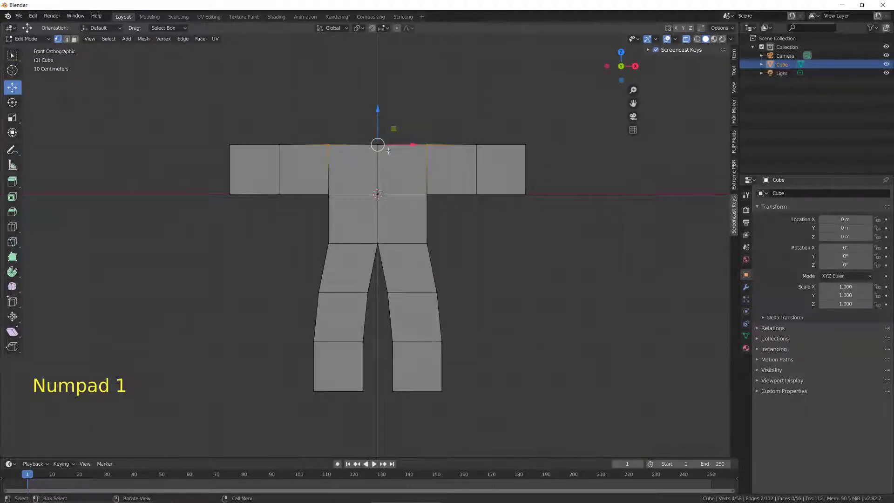
pyautogui.press('s')
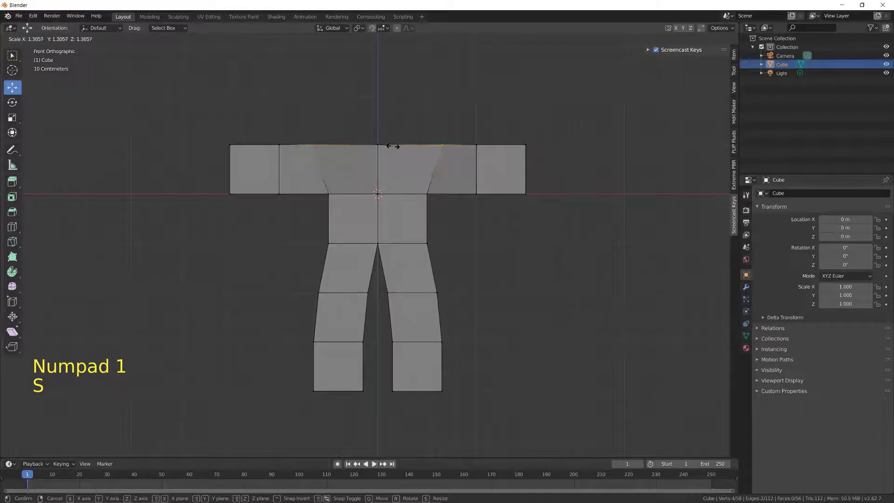
pyautogui.press('x')
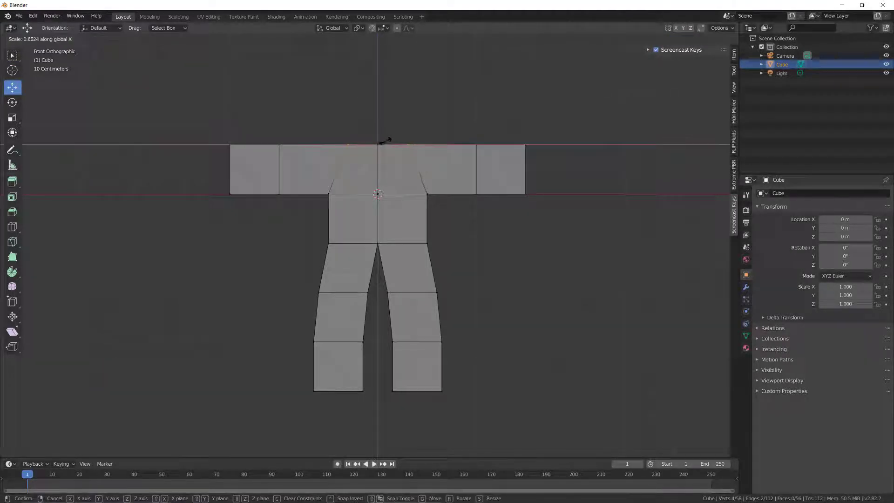
pyautogui.press('ctrl')
pyautogui.press('ctrl')
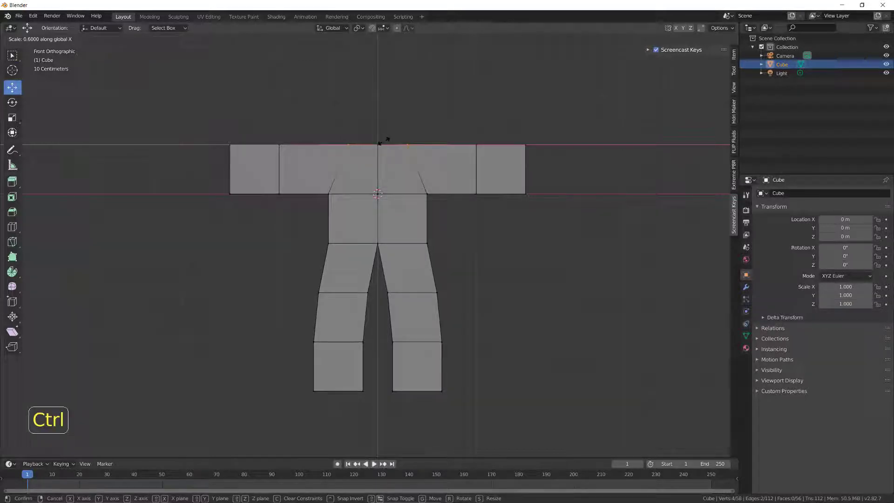
pyautogui.click(380, 143)
# Step: Extrude the narrowed top faces of the torso about 1.5 m upward to form the head block
pyautogui.scroll(4, 388, 149)
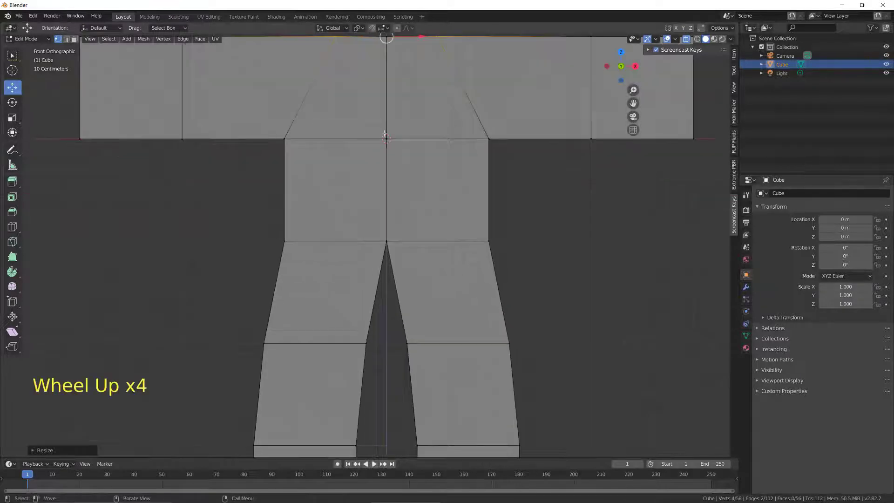
pyautogui.keyDown('shift'); pyautogui.moveTo(388, 149); pyautogui.dragTo(389, 266, button='middle'); pyautogui.keyUp('shift')
pyautogui.scroll(2, 388, 266)
pyautogui.keyDown('shift'); pyautogui.moveTo(384, 179); pyautogui.dragTo(382, 290, button='middle'); pyautogui.keyUp('shift')
pyautogui.keyDown('shift'); pyautogui.moveTo(383, 216); pyautogui.dragTo(386, 307, button='middle'); pyautogui.keyUp('shift')
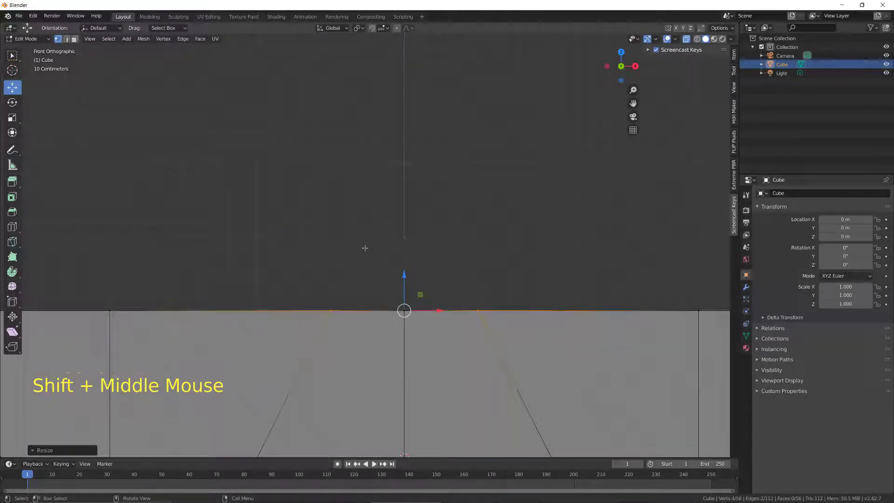
pyautogui.press('a')
pyautogui.press('a')
pyautogui.press('a')
pyautogui.press('b')
pyautogui.moveTo(316, 269); pyautogui.dragTo(496, 327)
pyautogui.press('e')
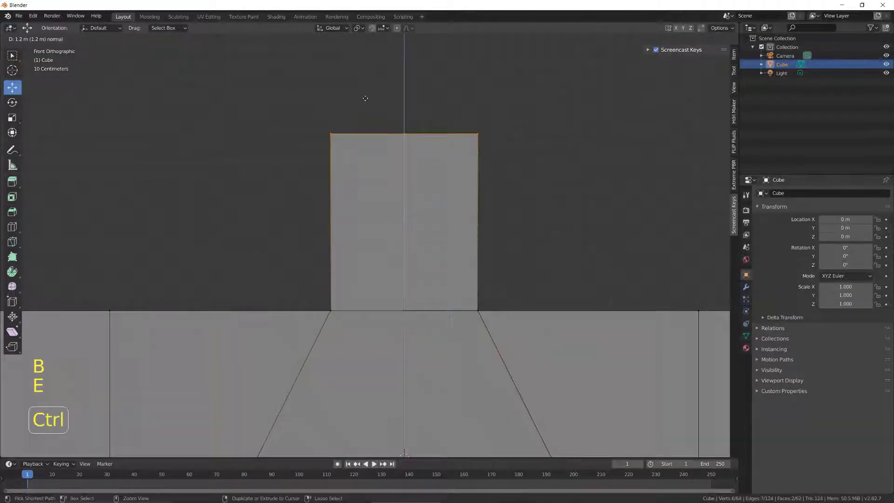
pyautogui.click(366, 72)
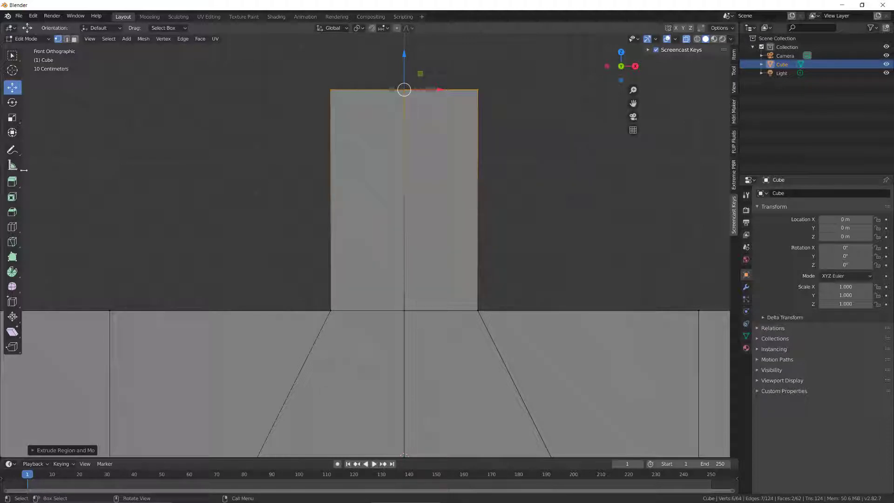
# Step: Add two horizontal loop cuts around the head block, one just below its top and one just above its base
pyautogui.click(12, 226)
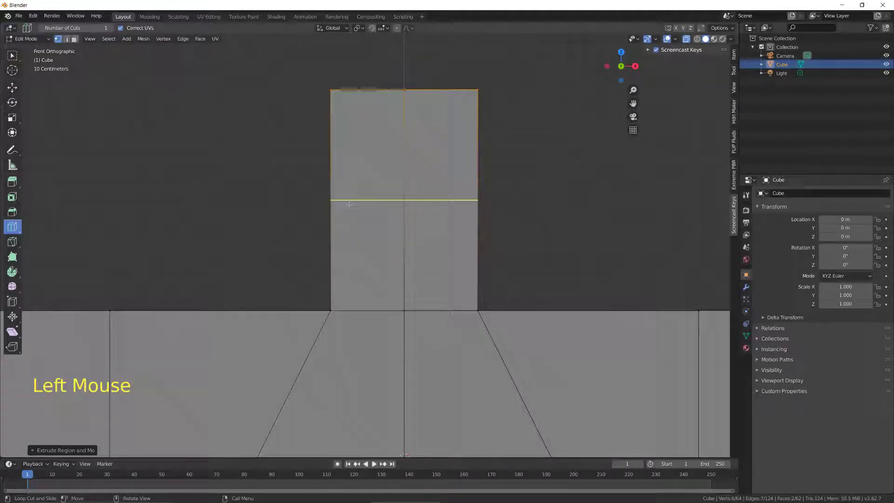
pyautogui.moveTo(347, 202); pyautogui.dragTo(353, 104)
pyautogui.click(357, 217)
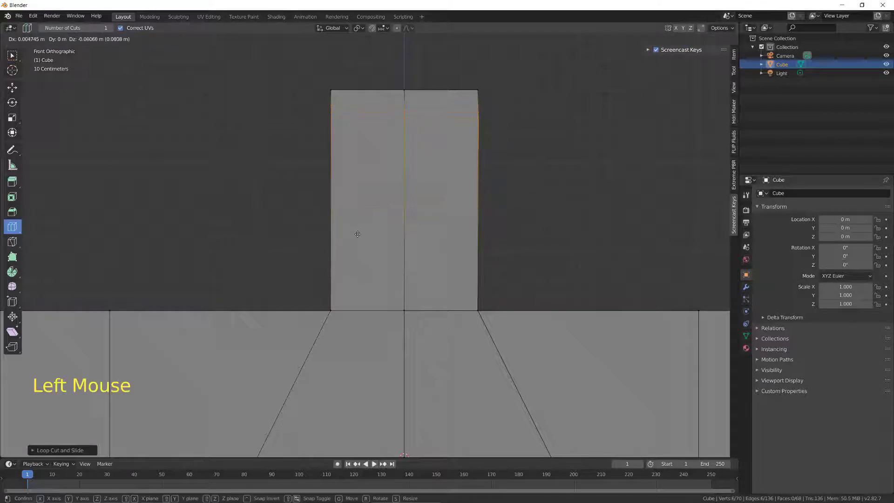
pyautogui.hotkey('ctrl', 'z')
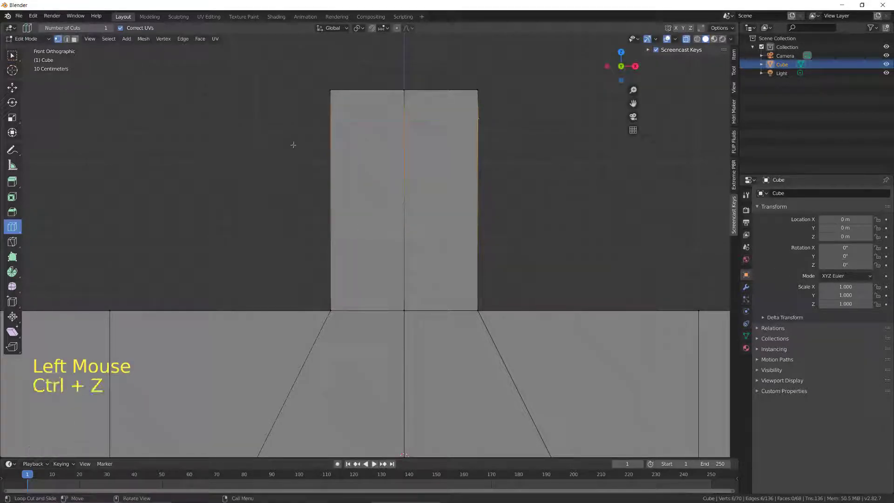
pyautogui.moveTo(354, 210); pyautogui.dragTo(353, 286)
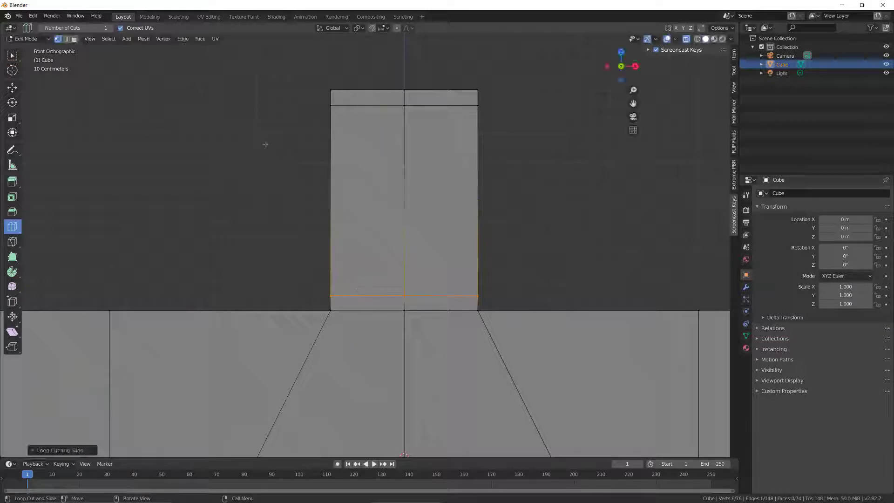
# Step: Move the head's left side vertices on both loop cuts about 0.4 m outward along X
pyautogui.press('a')
pyautogui.press('a')
pyautogui.press('a')
pyautogui.press('b')
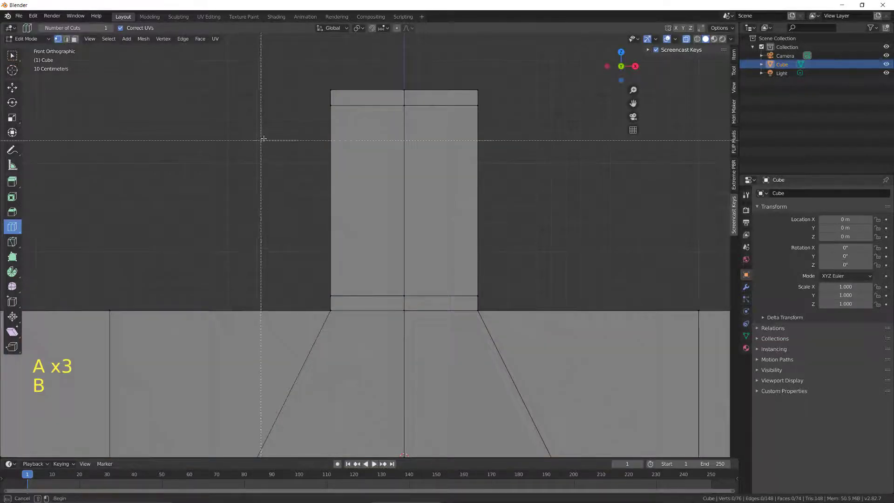
pyautogui.moveTo(296, 104); pyautogui.dragTo(352, 301)
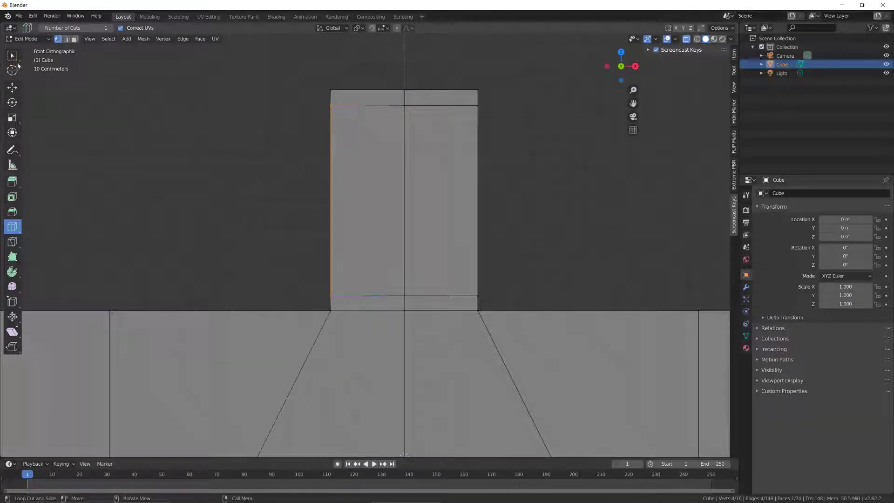
pyautogui.click(12, 88)
pyautogui.moveTo(329, 200); pyautogui.dragTo(298, 199)
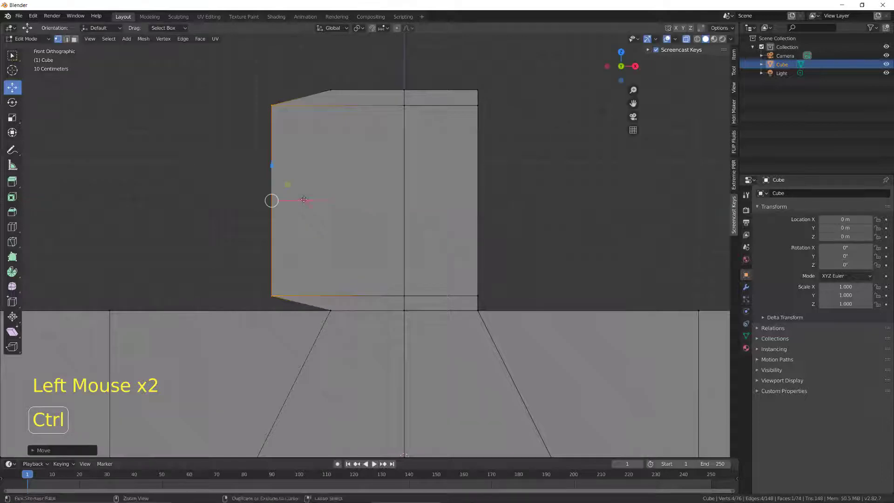
# Step: Move the head's right side vertices on both loop cuts about 0.4 m outward along X to match the left side
pyautogui.press('a')
pyautogui.press('a')
pyautogui.press('a')
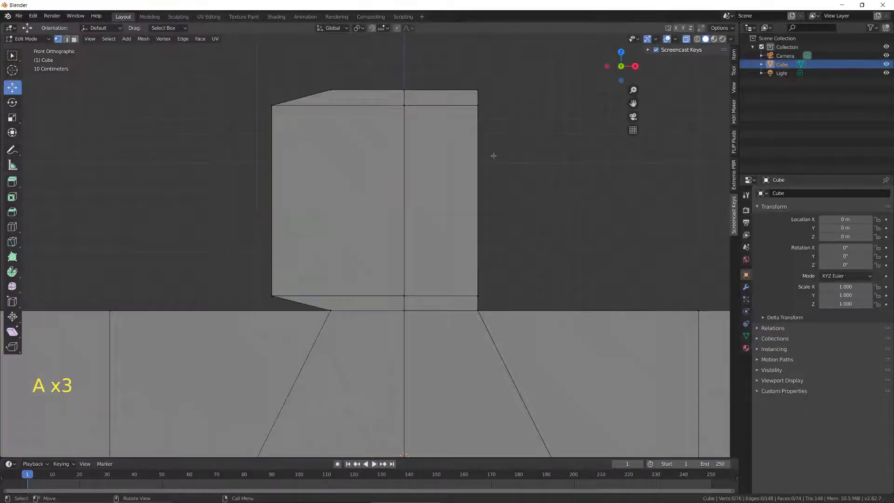
pyautogui.press('b')
pyautogui.moveTo(460, 100); pyautogui.dragTo(494, 287)
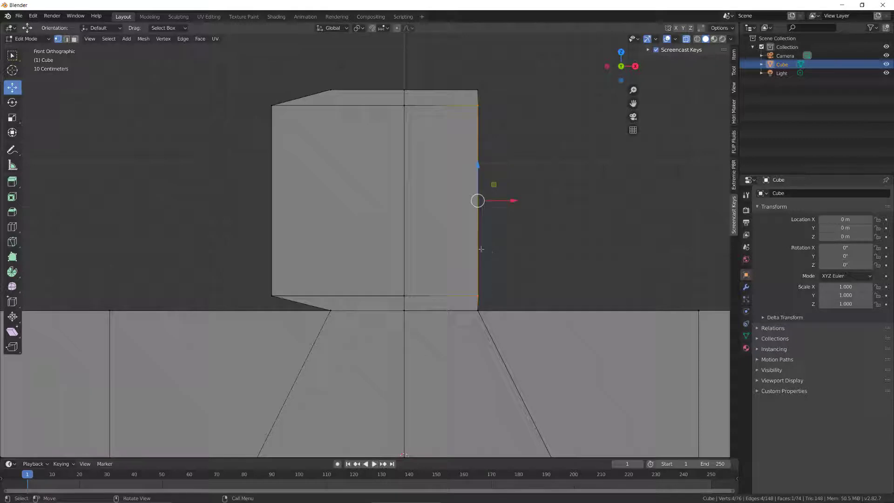
pyautogui.keyDown('ctrl'); pyautogui.moveTo(520, 201); pyautogui.dragTo(574, 206); pyautogui.keyUp('ctrl')
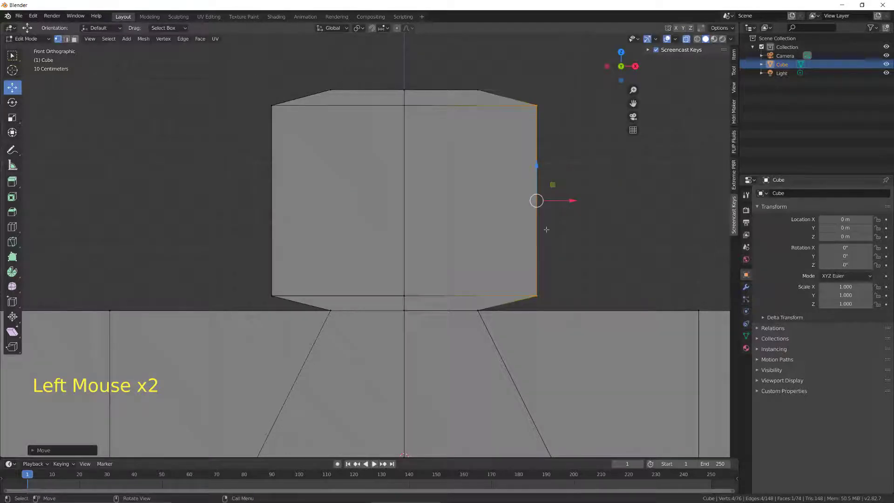
# Step: Flatten the entire figure by scaling all of its geometry to 0.4 along the Y axis
pyautogui.scroll(-9, 509, 264)
pyautogui.moveTo(509, 264); pyautogui.dragTo(457, 305, button='middle')
pyautogui.press('a')
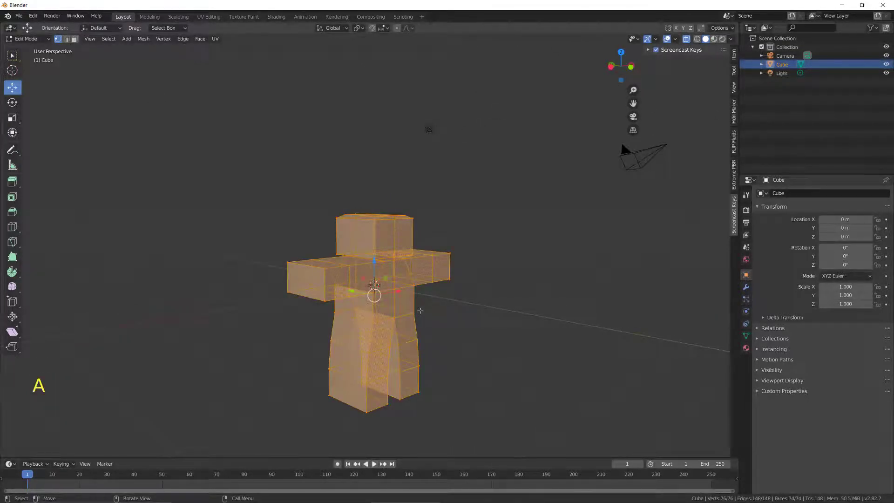
pyautogui.press('s')
pyautogui.press('y')
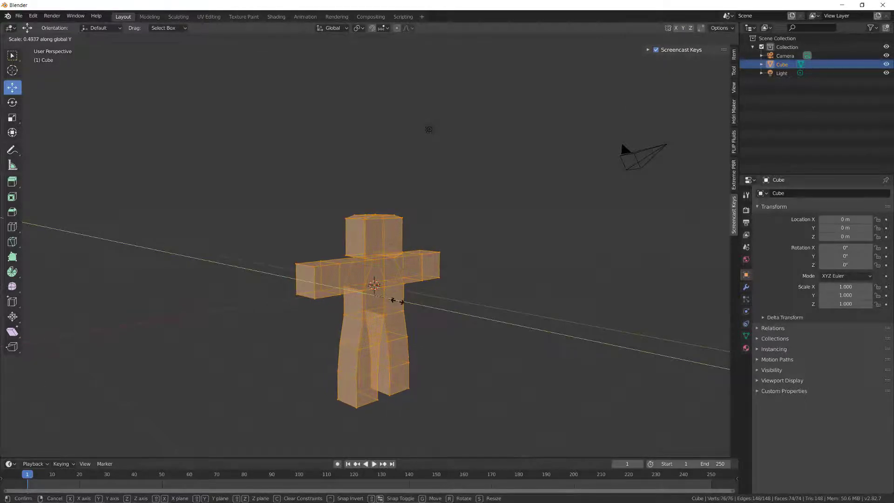
pyautogui.press('ctrl')
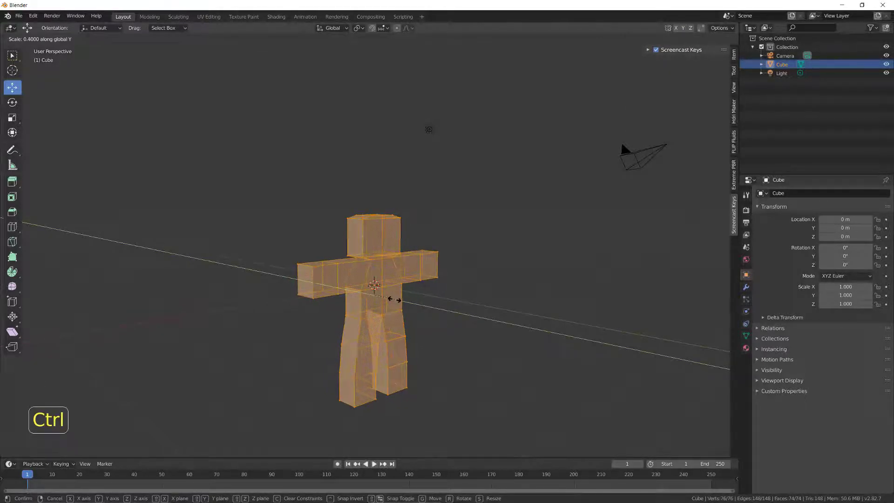
pyautogui.click(394, 300)
# Step: Return to Object Mode and display the figure with Rendered viewport shading
pyautogui.scroll(4, 399, 307)
pyautogui.middleClick(401, 310)
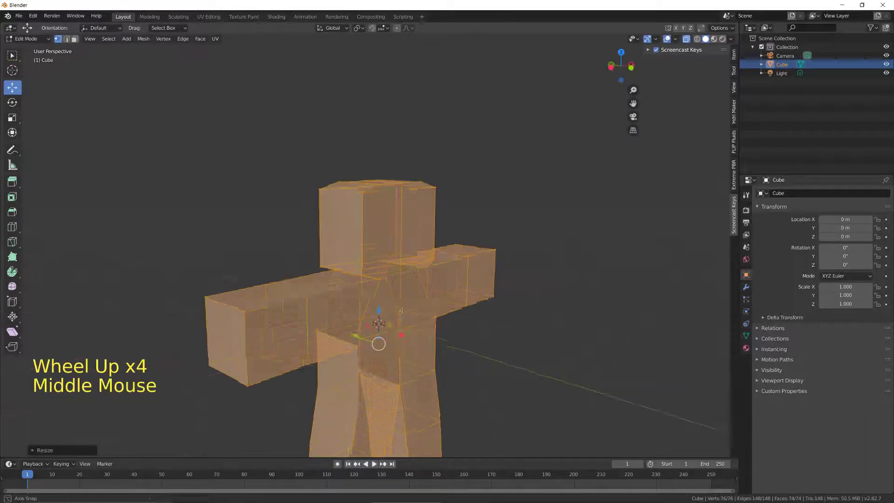
pyautogui.moveTo(401, 311); pyautogui.dragTo(365, 316, button='middle')
pyautogui.press('Tab')
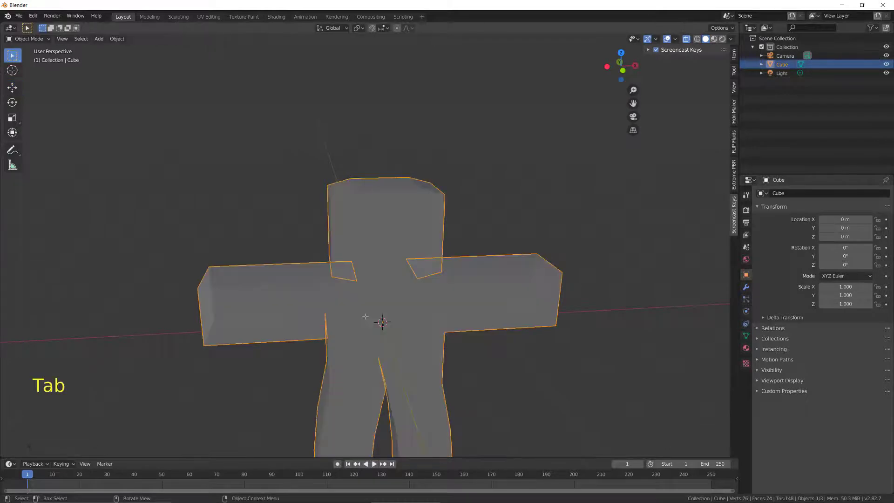
pyautogui.click(429, 302)
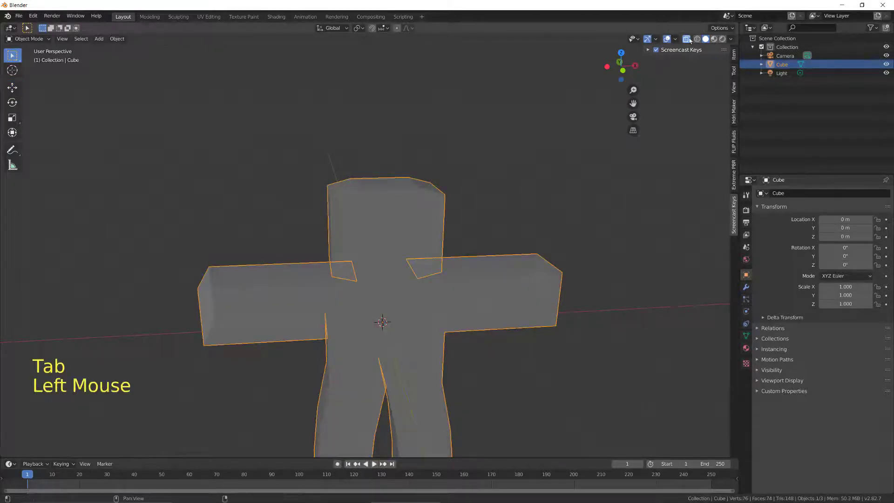
pyautogui.scroll(-1, 430, 303)
pyautogui.moveTo(430, 302); pyautogui.dragTo(460, 197, button='middle')
pyautogui.click(722, 39)
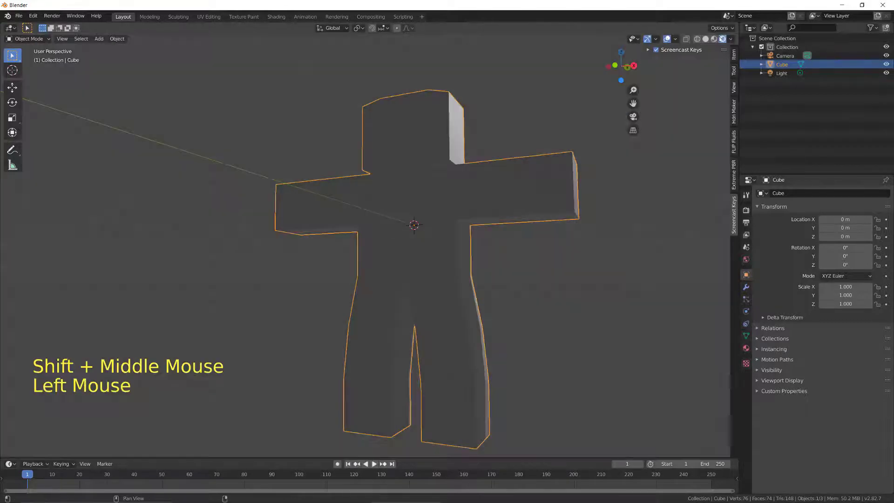
# Step: Move the light toward the camera side of the figure, to about X 4.23 m, Y -1.65 m, Z 6.04 m
pyautogui.moveTo(521, 150)
pyautogui.mouseDown(button='middle')
pyautogui.moveTo(505, 197)
pyautogui.moveTo(481, 200)
pyautogui.mouseUp(button='middle')
pyautogui.scroll(-4, 507, 172)
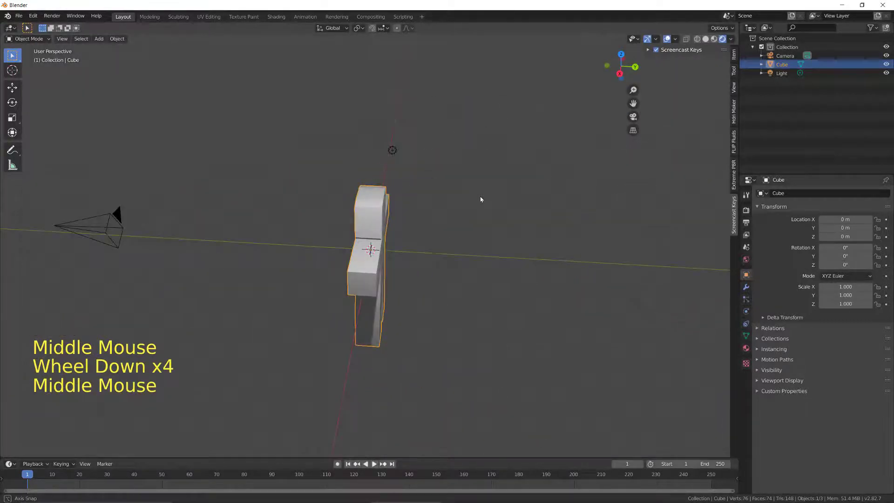
pyautogui.click(396, 155)
pyautogui.press('g')
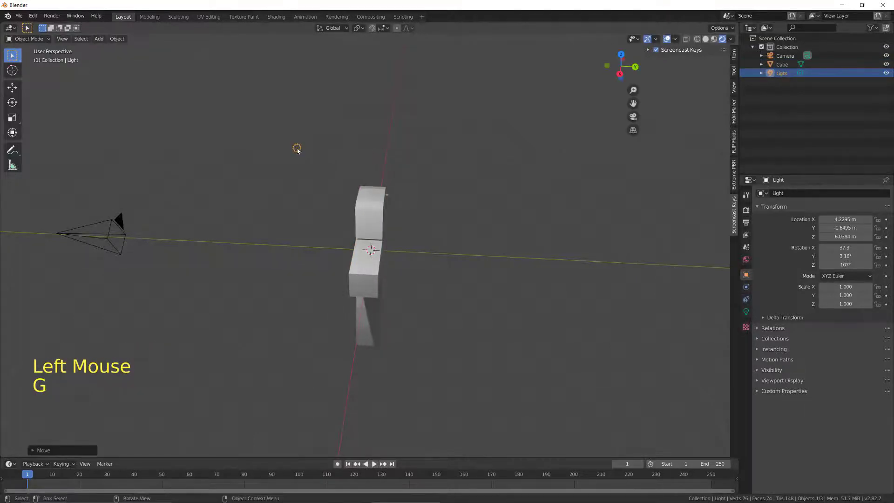
pyautogui.click(297, 149)
pyautogui.moveTo(298, 151); pyautogui.dragTo(382, 200, button='middle')
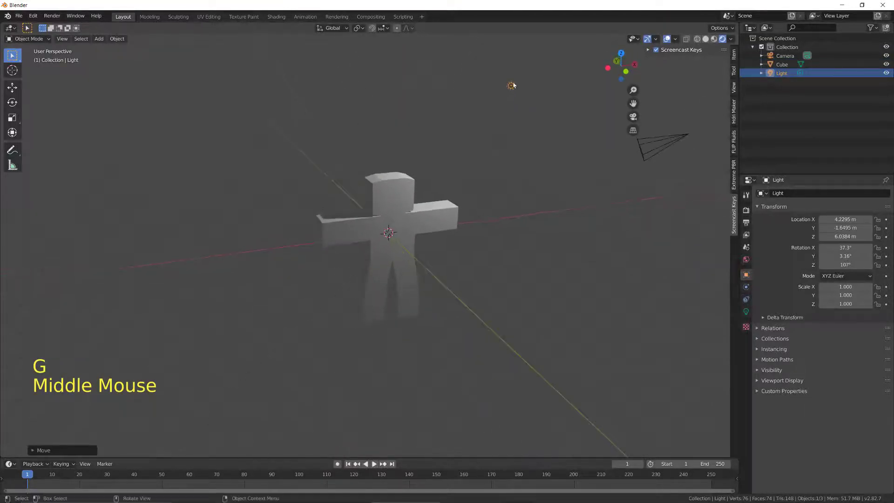
# Step: Move the light to the far side of the figure, to about X -4.04 m, Y -1.39 m, Z 0.02 m
pyautogui.press('g')
pyautogui.click(512, 94)
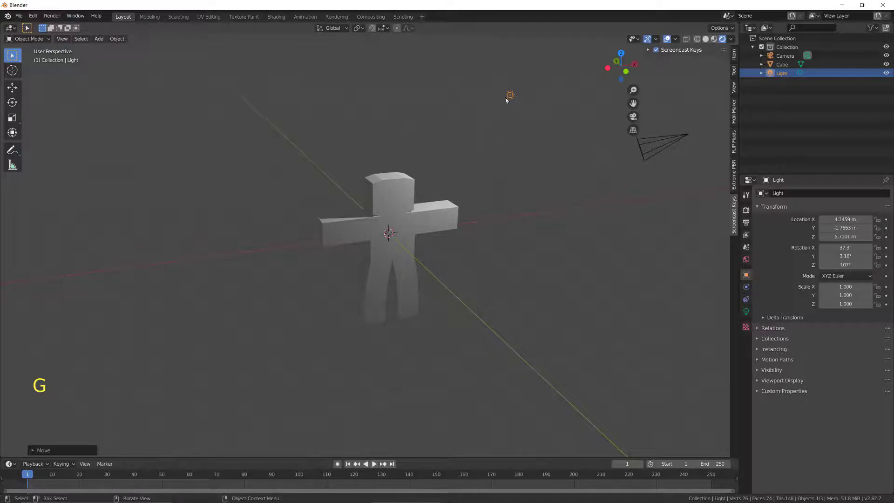
pyautogui.press('g')
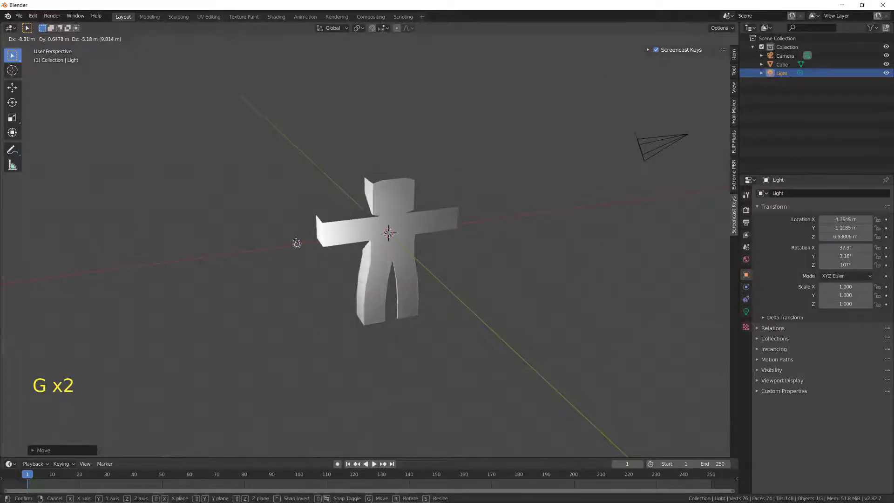
pyautogui.click(300, 256)
pyautogui.moveTo(303, 256); pyautogui.dragTo(386, 243, button='middle')
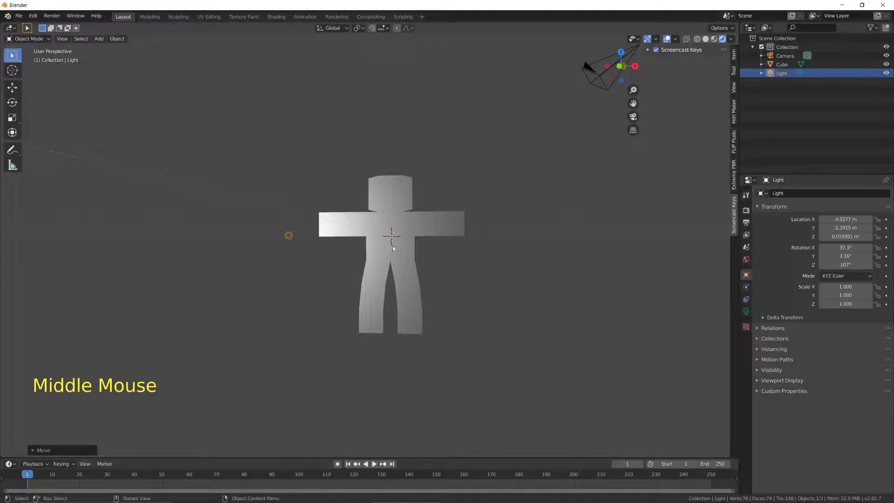
# Step: In front view, raise the figure 4 m along Z so its feet rest on the ground line
pyautogui.press('KP_1')
pyautogui.press('a')
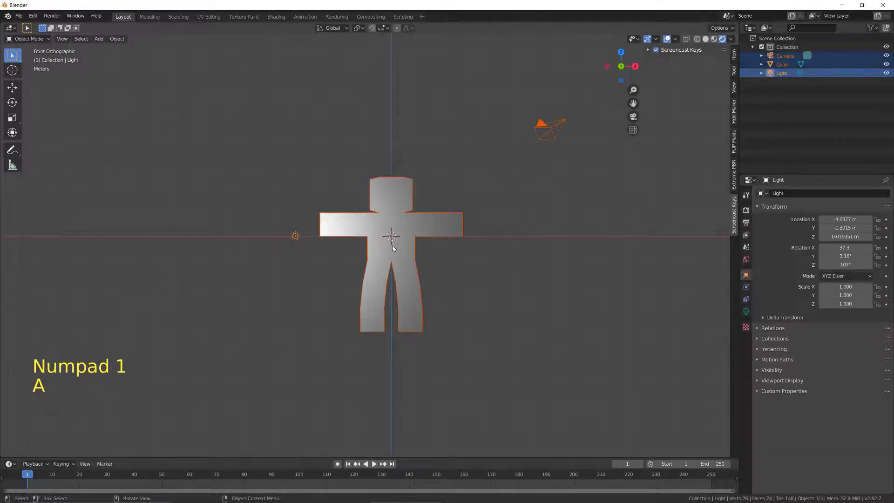
pyautogui.press('a')
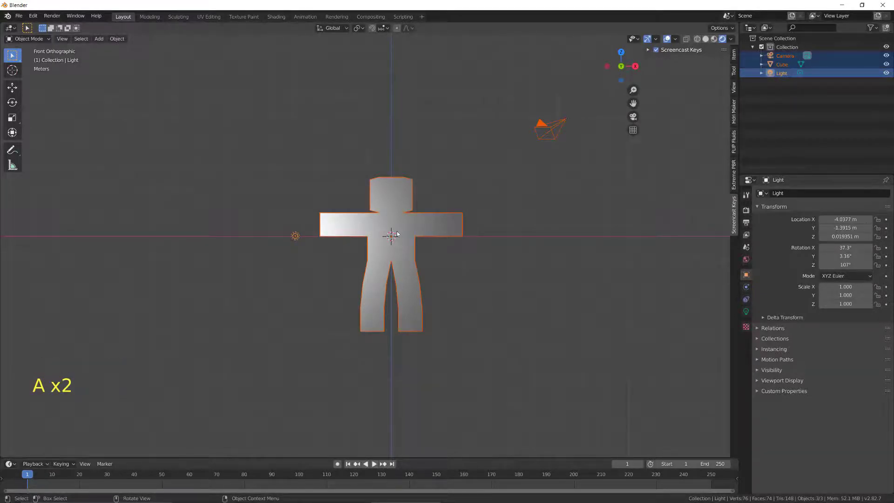
pyautogui.press('a')
pyautogui.press('a')
pyautogui.press('a')
pyautogui.click(404, 226)
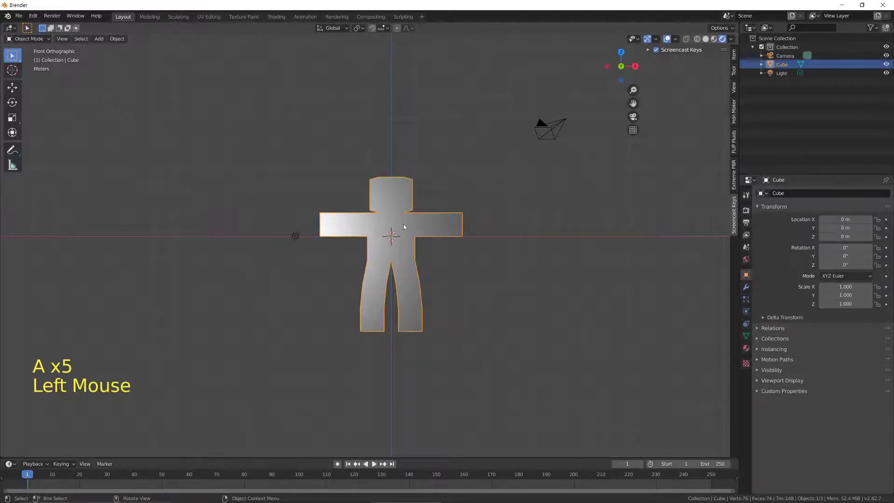
pyautogui.press('g')
pyautogui.press('ctrl')
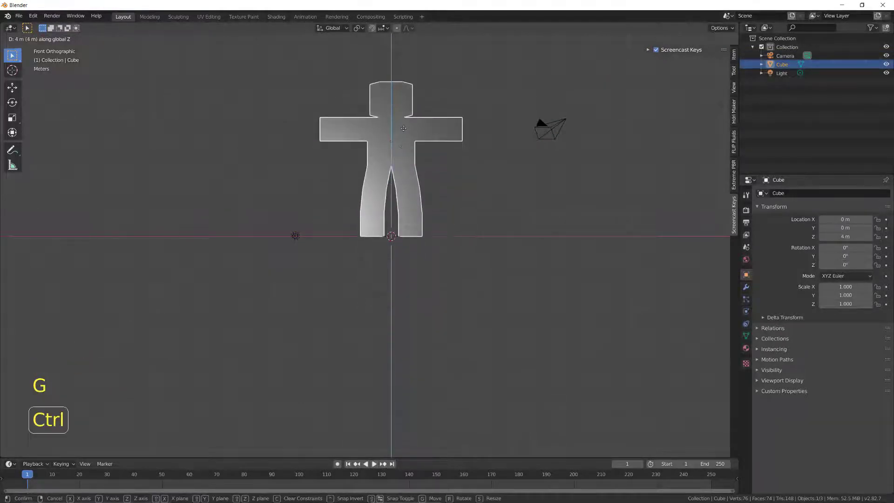
pyautogui.click(404, 129)
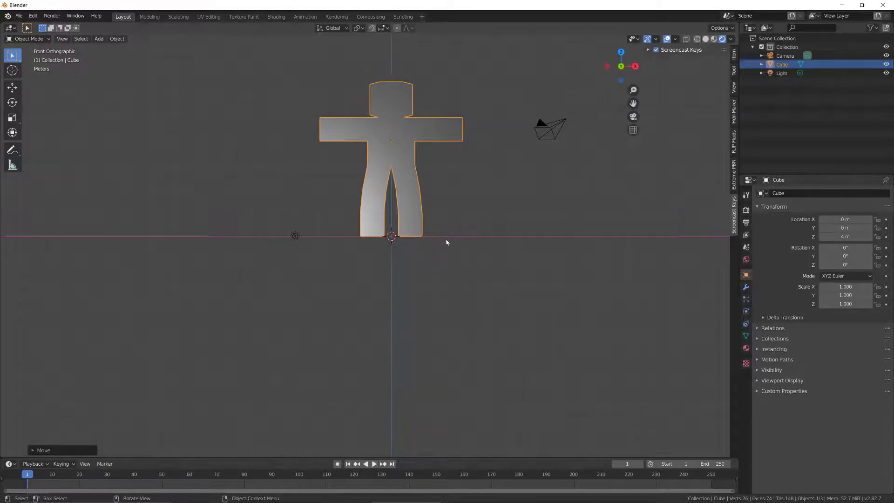
# Step: Lock the camera to the view and reframe it around the whole figure, to about X 12.89 m, Y -12.47 m, Z 9.22 m
pyautogui.press('KP_0')
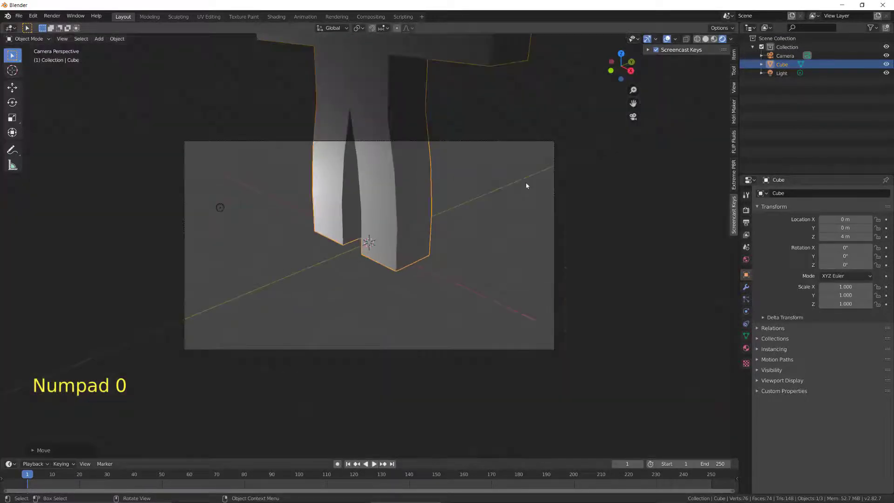
pyautogui.click(518, 142)
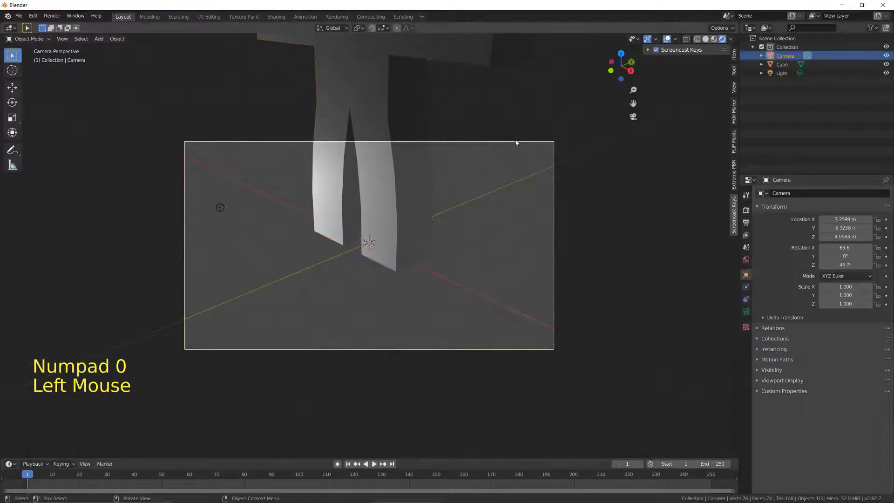
pyautogui.click(734, 88)
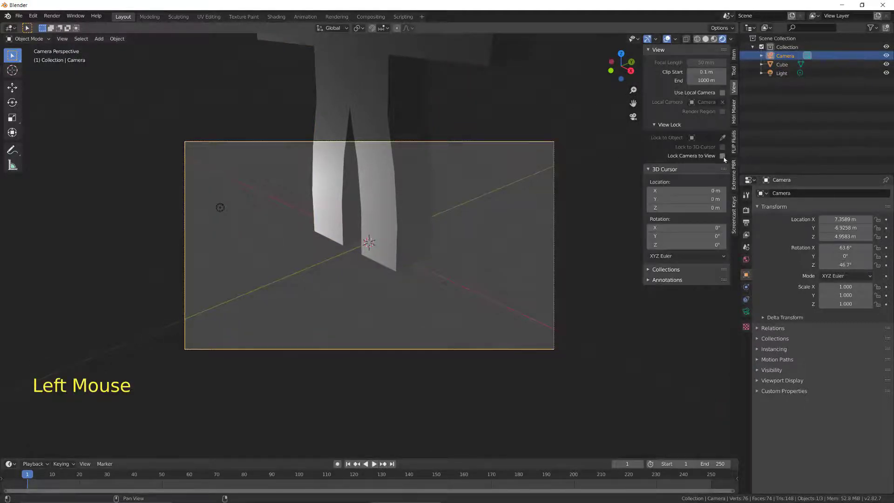
pyautogui.click(722, 156)
pyautogui.moveTo(421, 240); pyautogui.dragTo(408, 308, button='middle')
pyautogui.scroll(-3, 427, 295)
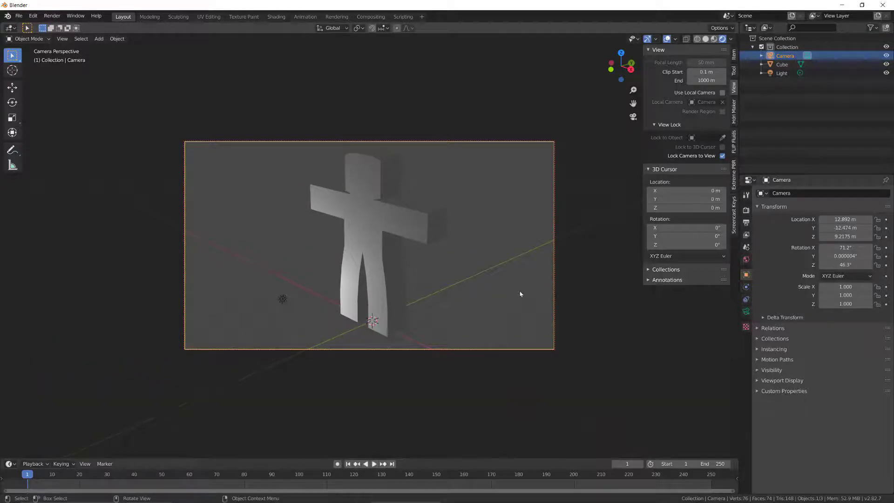
# Step: Move the light in front of and above the figure, to about X 2.5 m, Y -3.4 m, Z 6.3 m
pyautogui.press('KP_1')
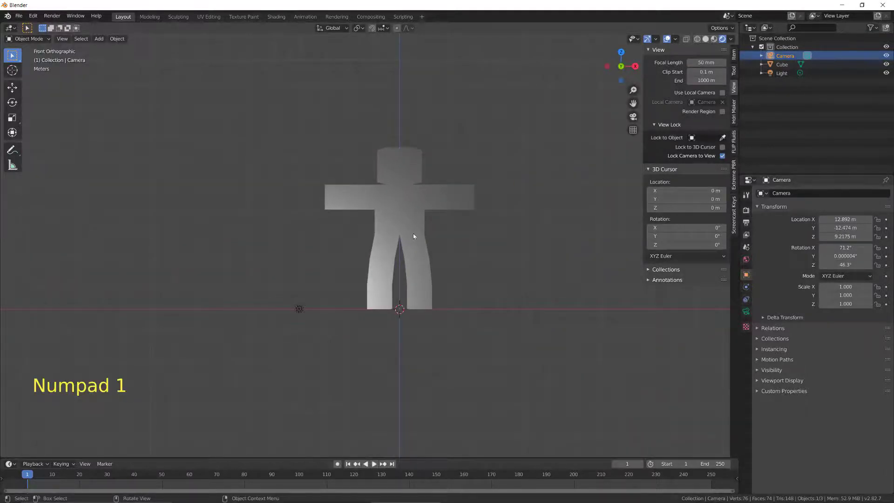
pyautogui.moveTo(413, 236)
pyautogui.mouseDown(button='middle')
pyautogui.moveTo(447, 255)
pyautogui.moveTo(426, 241)
pyautogui.mouseUp(button='middle')
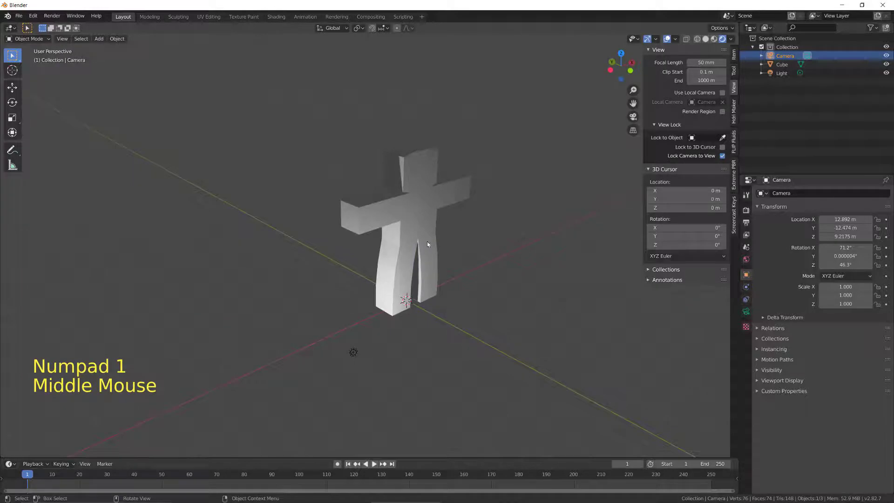
pyautogui.click(354, 352)
pyautogui.press('g')
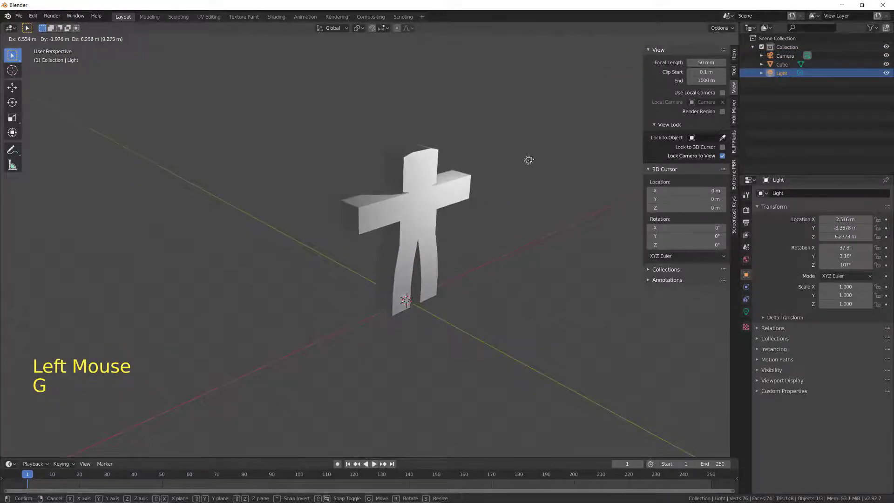
pyautogui.click(530, 161)
# Step: Add a Multiresolution modifier to the figure and subdivide it three times with Catmull-Clark
pyautogui.click(415, 216)
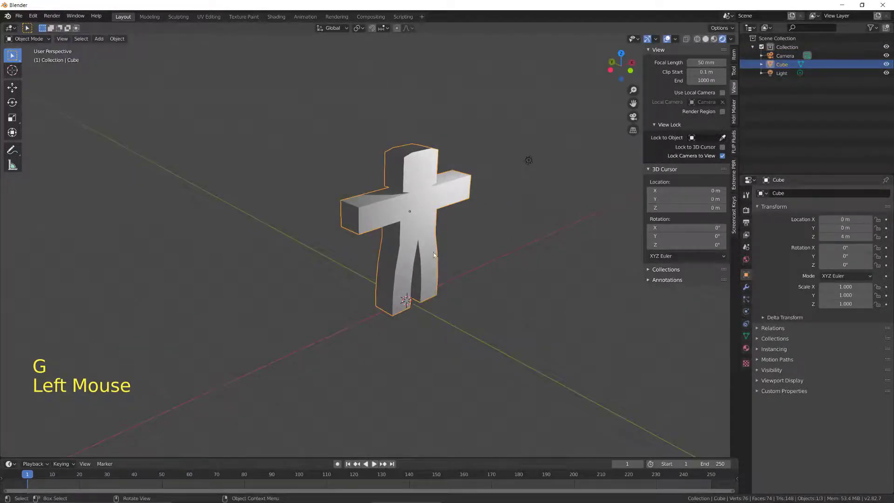
pyautogui.scroll(3, 433, 255)
pyautogui.keyDown('shift'); pyautogui.moveTo(433, 255); pyautogui.dragTo(299, 262, button='middle'); pyautogui.keyUp('shift')
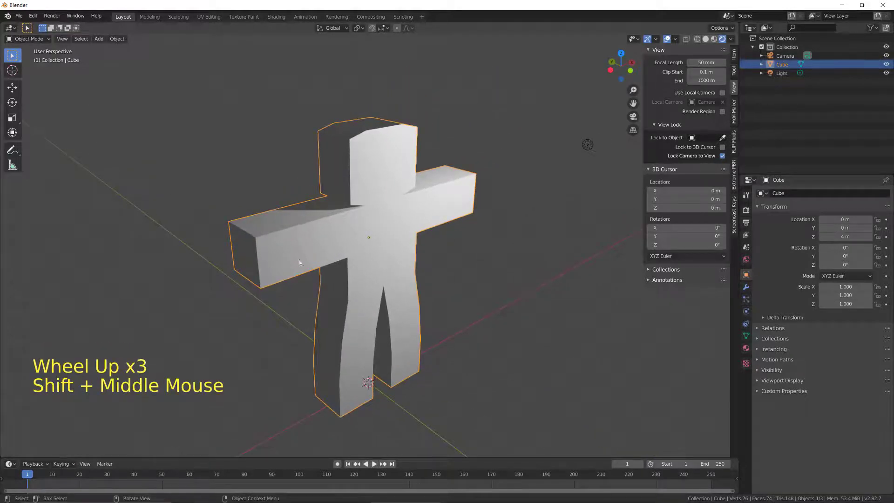
pyautogui.click(747, 289)
pyautogui.click(791, 193)
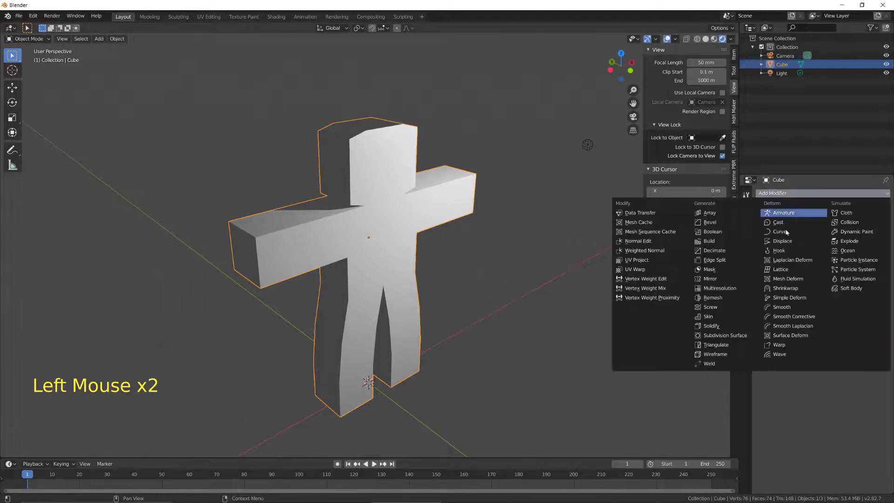
pyautogui.click(720, 287)
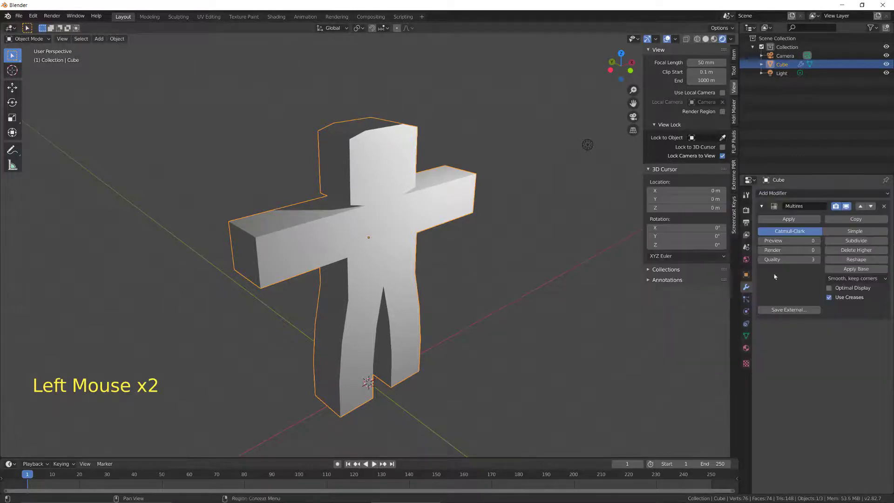
pyautogui.doubleClick(845, 241)
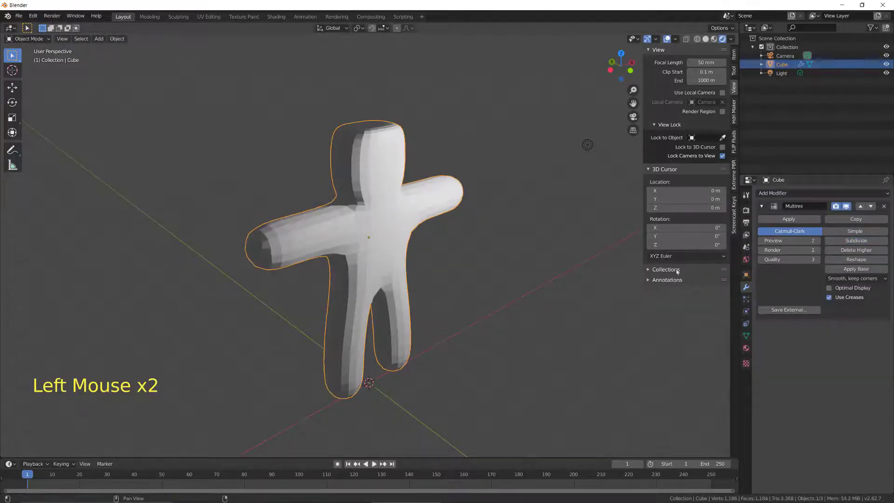
pyautogui.click(850, 241)
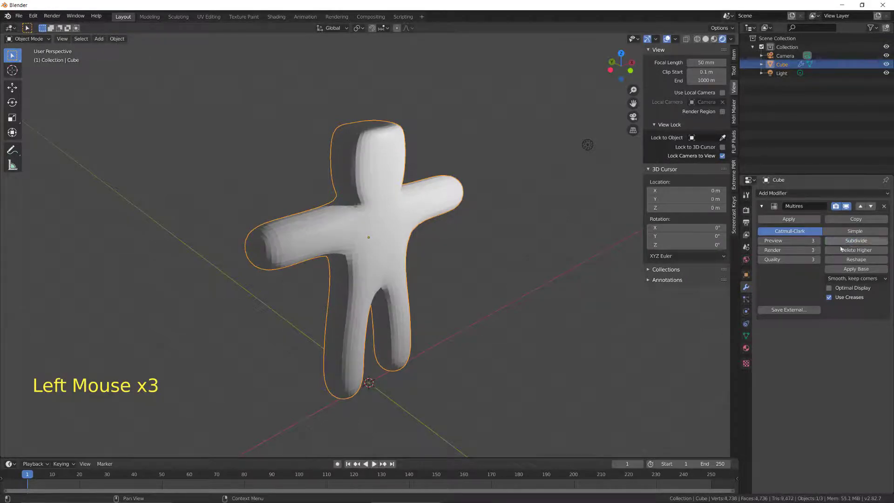
# Step: Apply smooth shading to the figure and check it from the camera view and from the front
pyautogui.rightClick(370, 206)
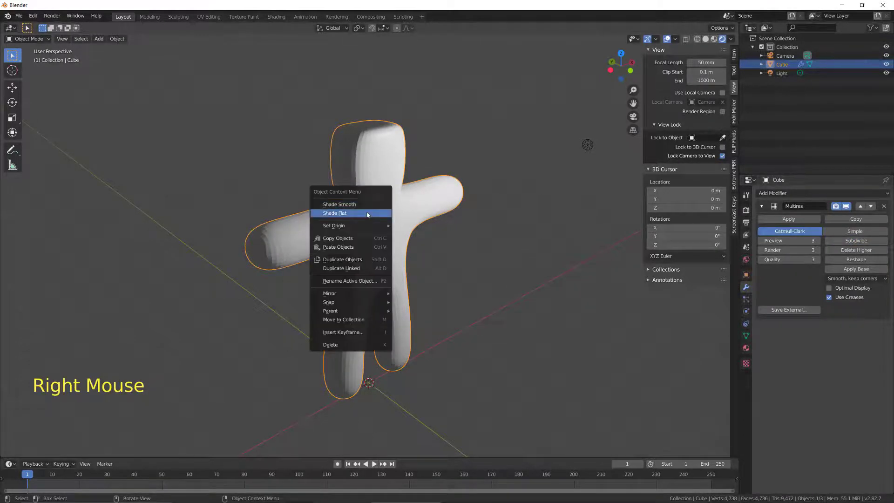
pyautogui.moveTo(428, 229); pyautogui.dragTo(422, 253, button='middle')
pyautogui.press('KP_0')
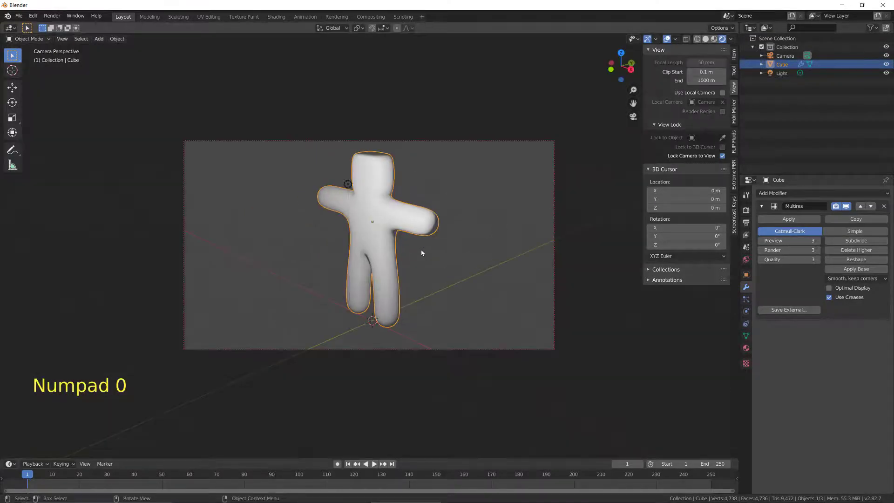
pyautogui.press('KP_0')
pyautogui.moveTo(415, 258); pyautogui.dragTo(437, 252, button='middle')
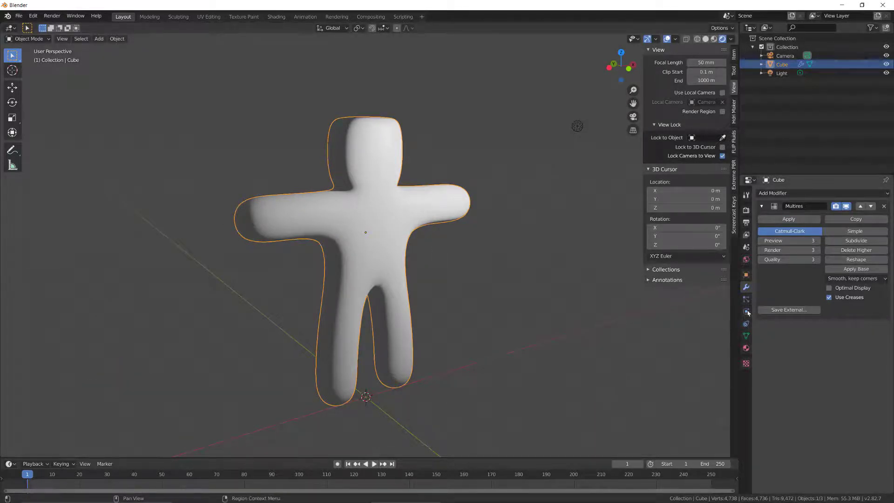
# Step: Rename the figure's material to Skin and show the material preview
pyautogui.click(746, 348)
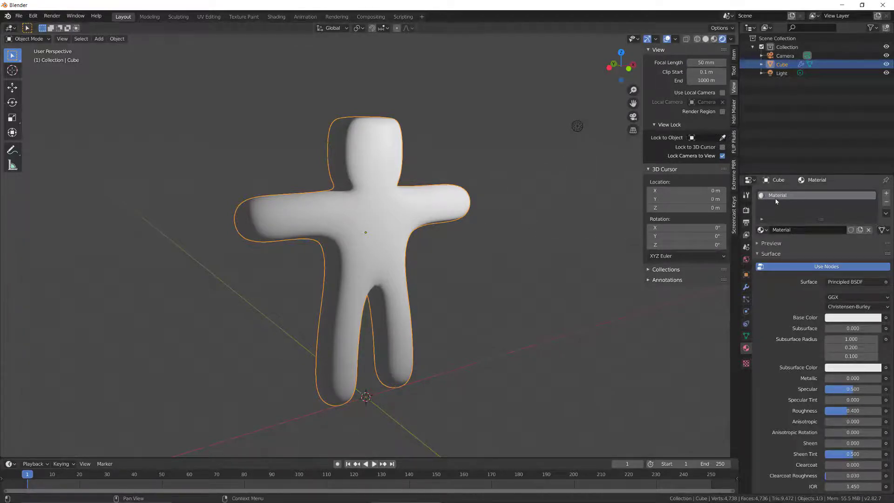
pyautogui.click(786, 230)
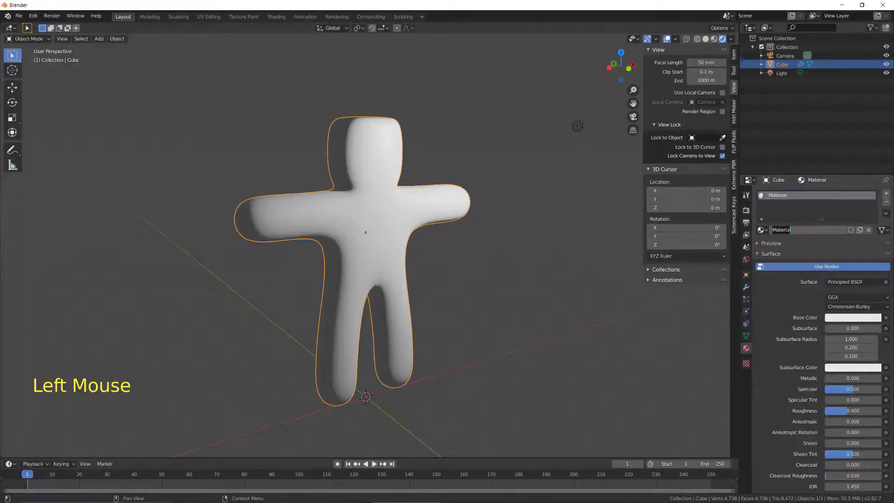
pyautogui.write('Skin')
pyautogui.press('Return')
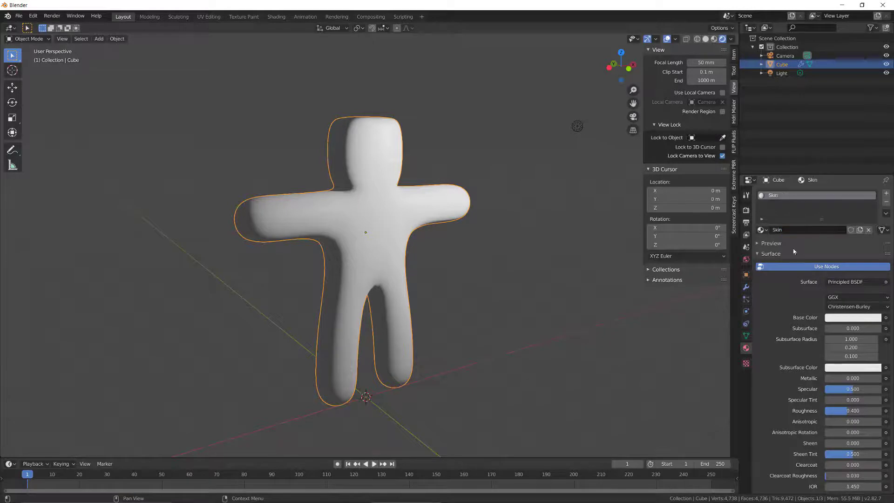
pyautogui.click(756, 244)
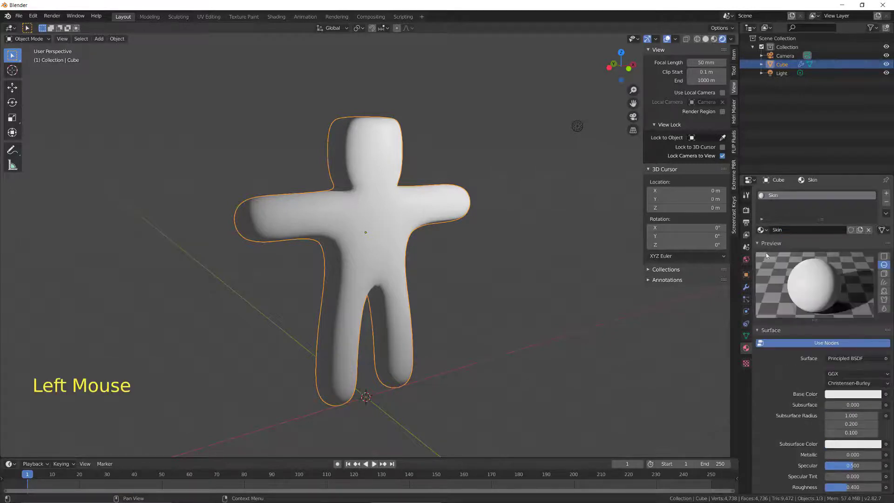
# Step: Set the Skin material's base color to a pale peach with R 1.000, G 0.800 and B 0.605
pyautogui.click(839, 395)
pyautogui.click(811, 342)
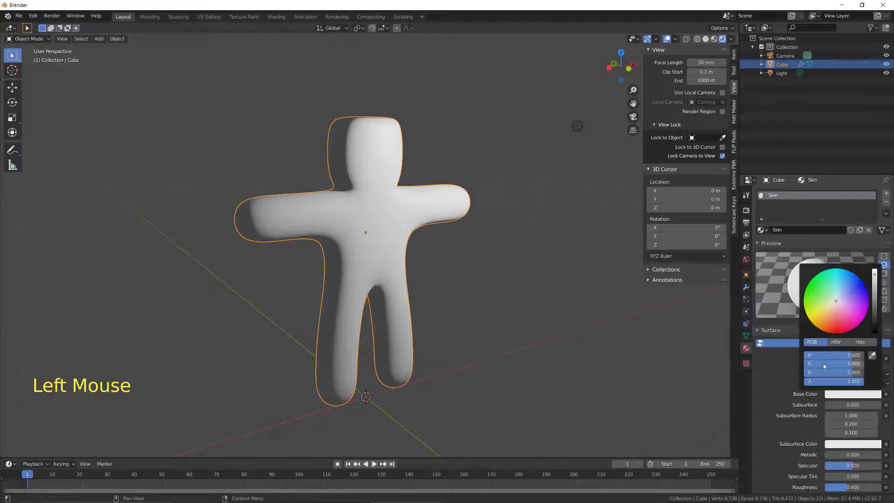
pyautogui.moveTo(850, 357); pyautogui.dragTo(865, 357)
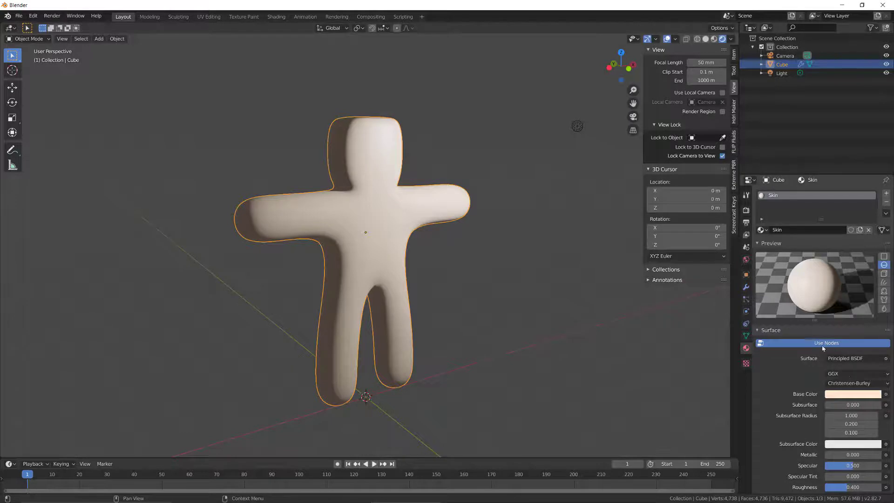
# Step: Darken the Skin material's base color in HSV mode by lowering its value to about 0.494
pyautogui.click(842, 394)
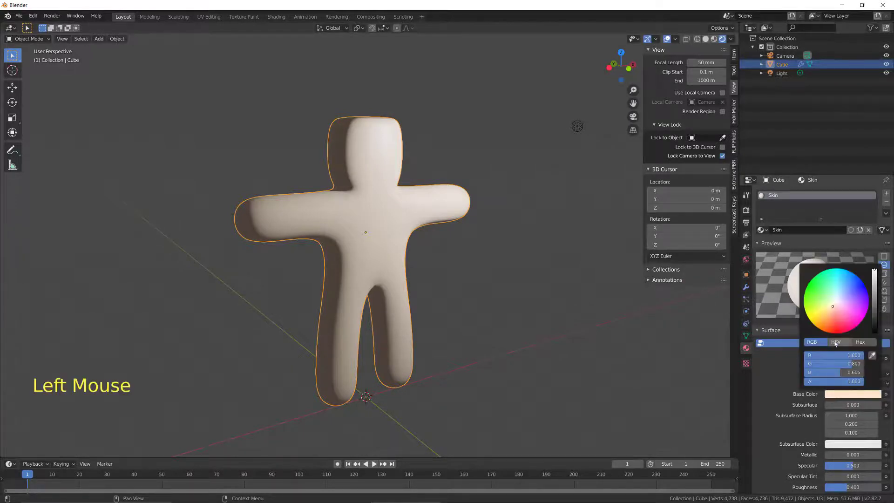
pyautogui.click(836, 342)
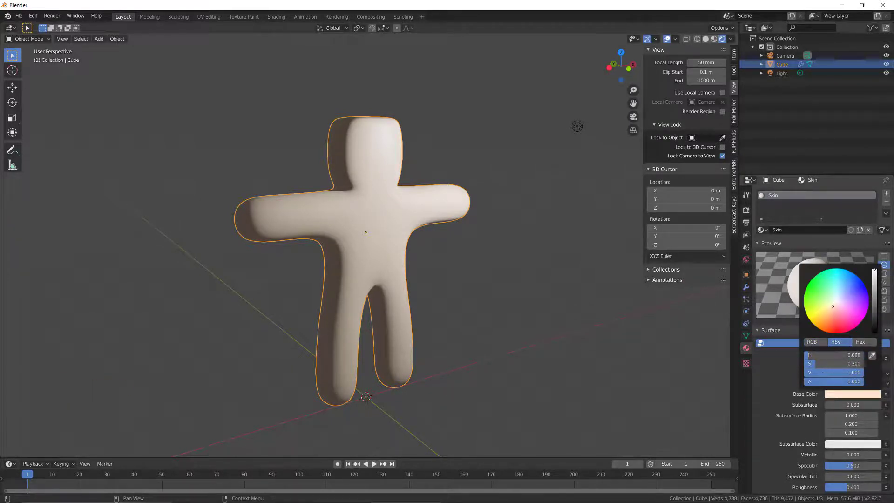
pyautogui.click(823, 372)
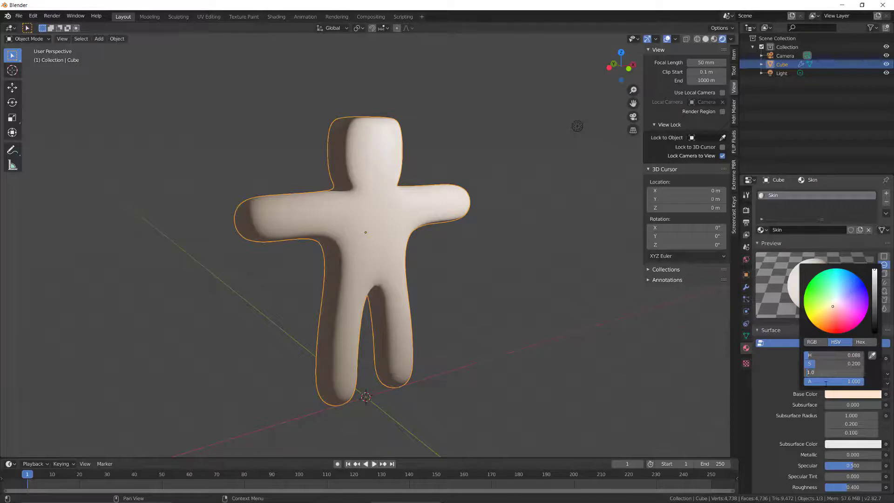
pyautogui.click(826, 384)
pyautogui.moveTo(875, 271); pyautogui.dragTo(874, 295)
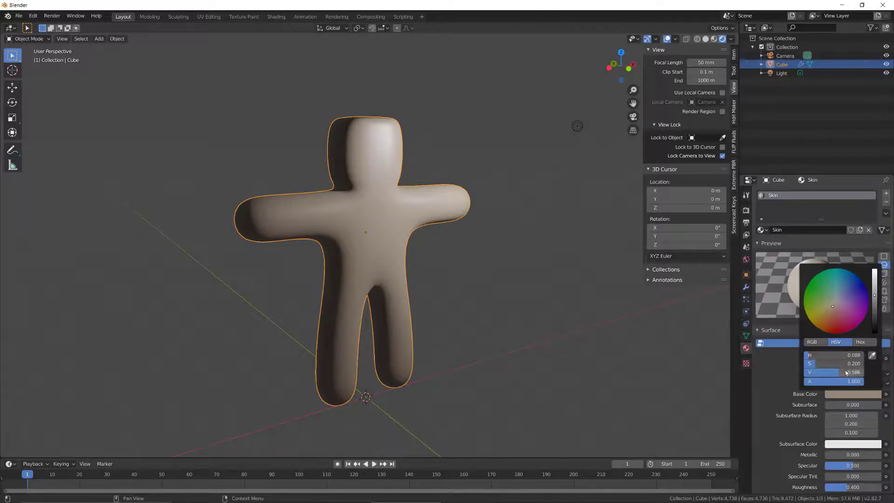
pyautogui.moveTo(838, 372)
pyautogui.mouseDown()
pyautogui.moveTo(824, 372)
pyautogui.moveTo(845, 372)
pyautogui.moveTo(835, 372)
pyautogui.mouseUp()
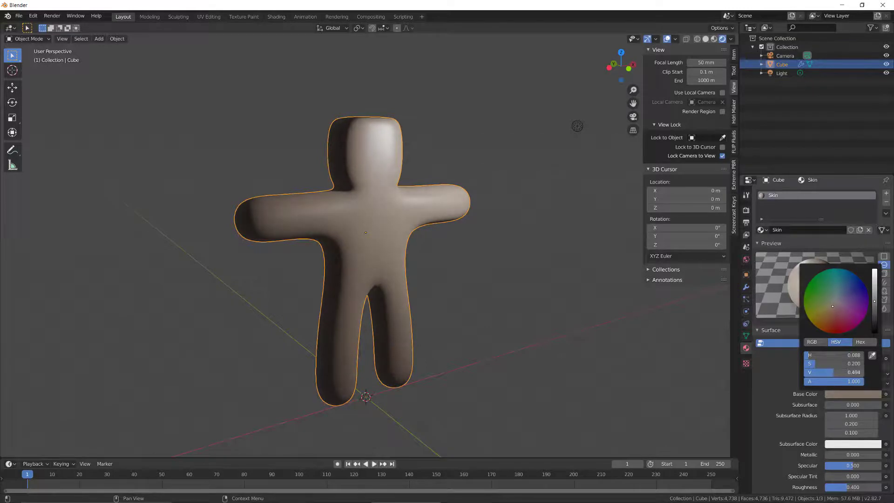
# Step: Add a second material slot to the figure with a new material named Shirt
pyautogui.moveTo(445, 305); pyautogui.dragTo(320, 216, button='middle')
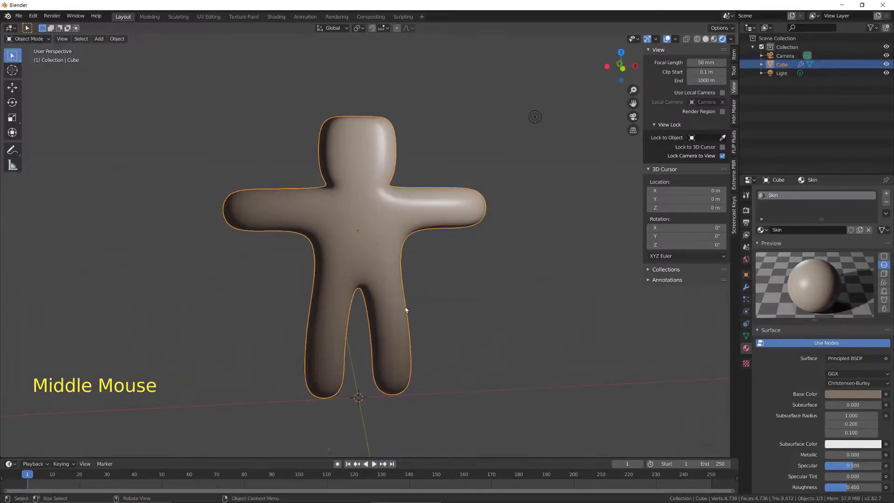
pyautogui.moveTo(405, 309); pyautogui.dragTo(415, 325, button='middle')
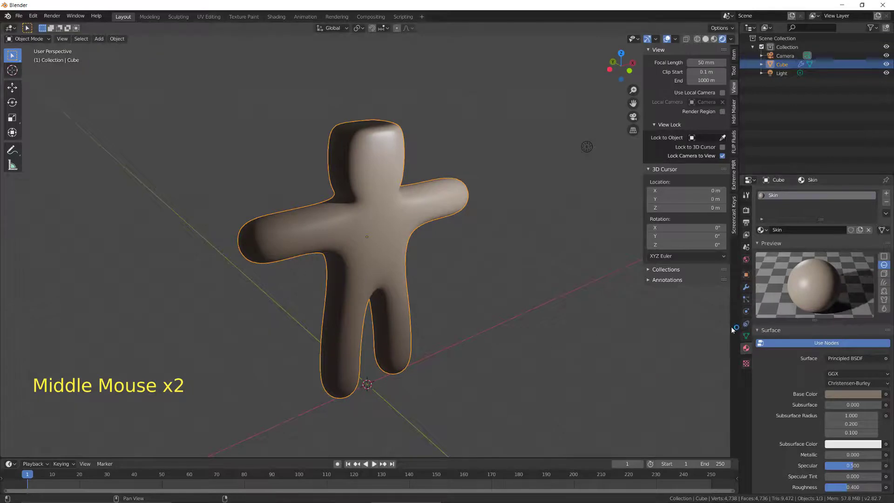
pyautogui.click(884, 196)
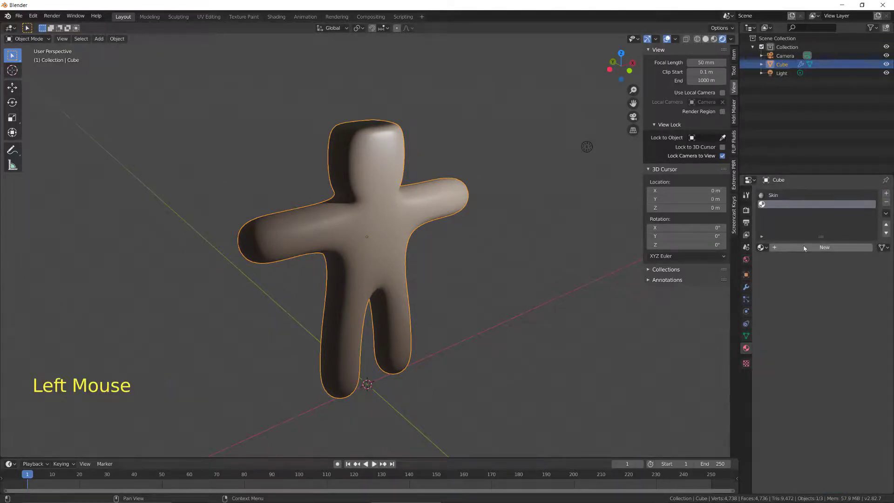
pyautogui.click(805, 248)
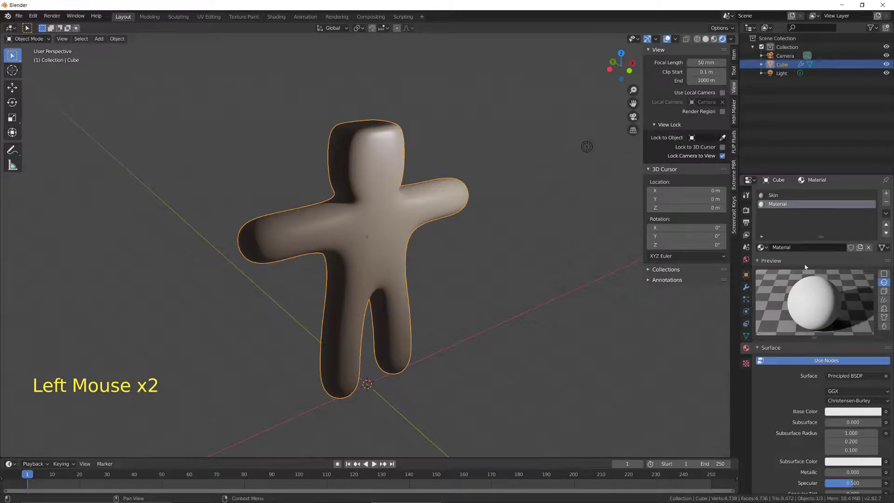
pyautogui.click(798, 247)
pyautogui.write('Shi')
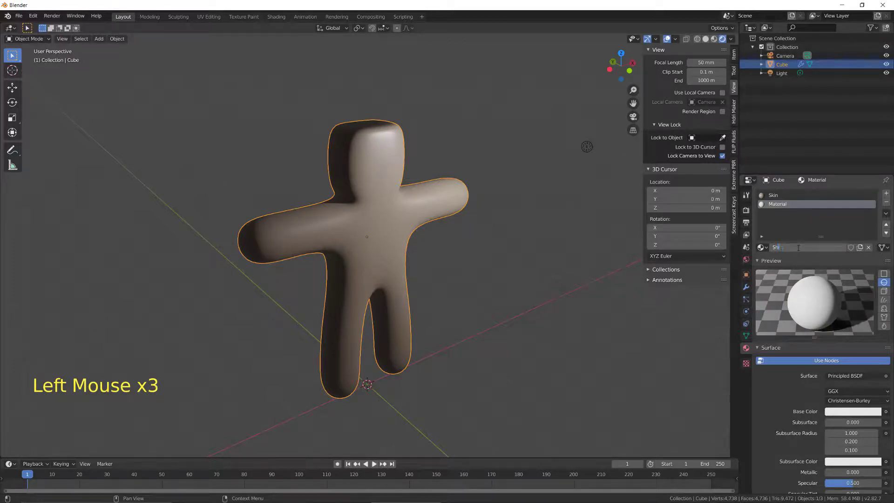
pyautogui.write('rt')
pyautogui.press('Return')
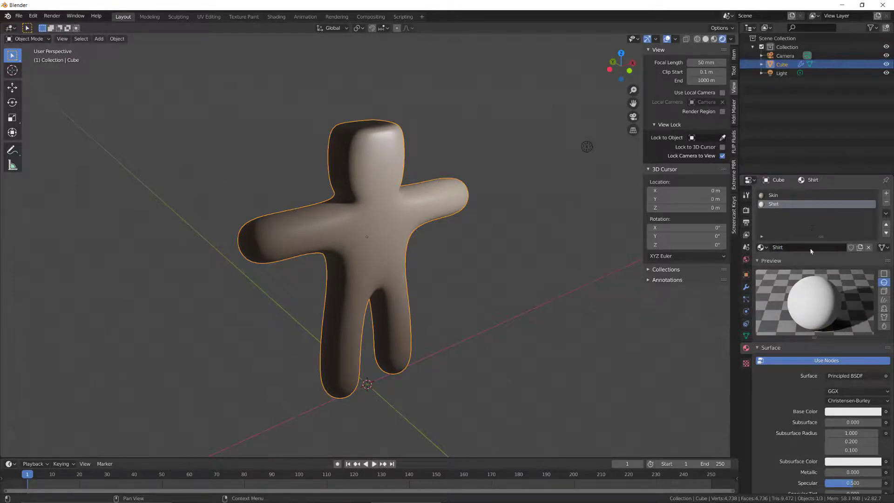
# Step: Set the Shirt material's base color to a medium blue
pyautogui.click(847, 412)
pyautogui.click(846, 303)
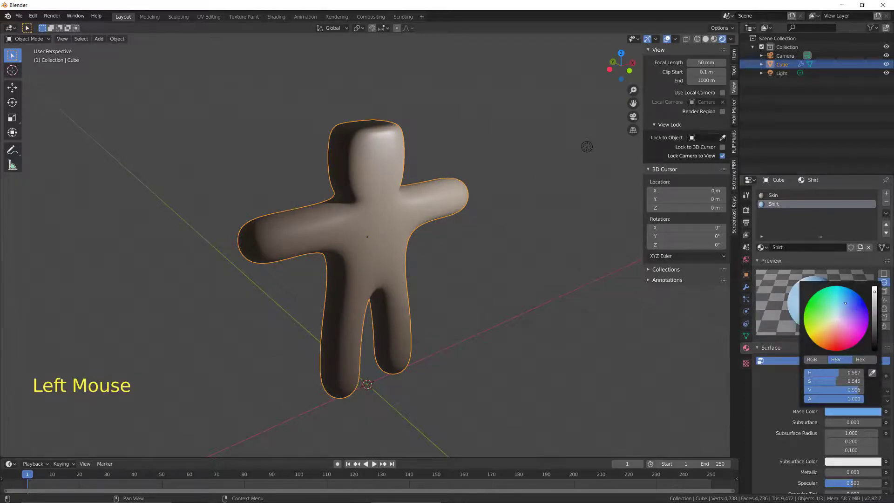
pyautogui.moveTo(845, 307); pyautogui.dragTo(849, 304)
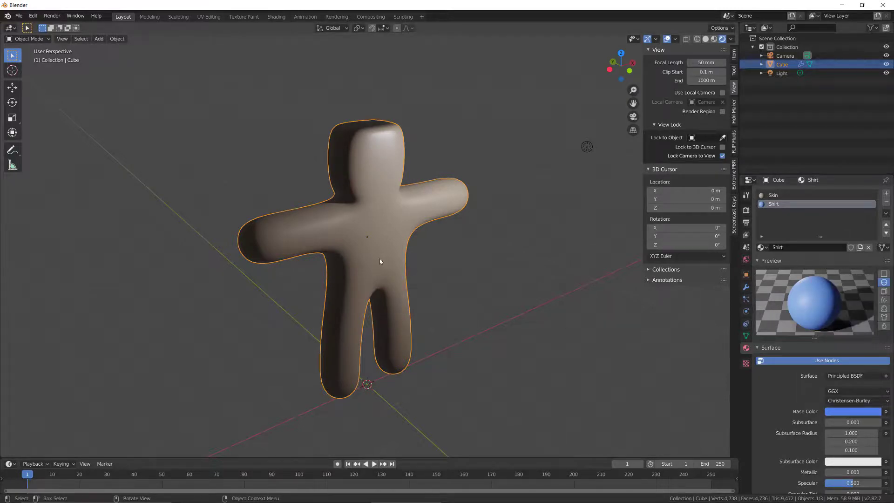
# Step: In Edit Mode with face selection, clear the selection and select the front faces of the upper chest and both upper arms
pyautogui.press('Tab')
pyautogui.press('Tab')
pyautogui.press('Tab')
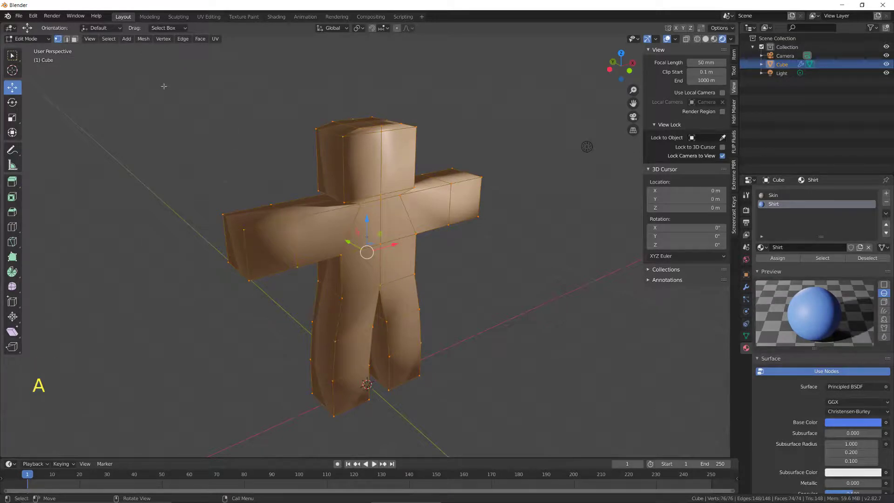
pyautogui.press('a')
pyautogui.press('a')
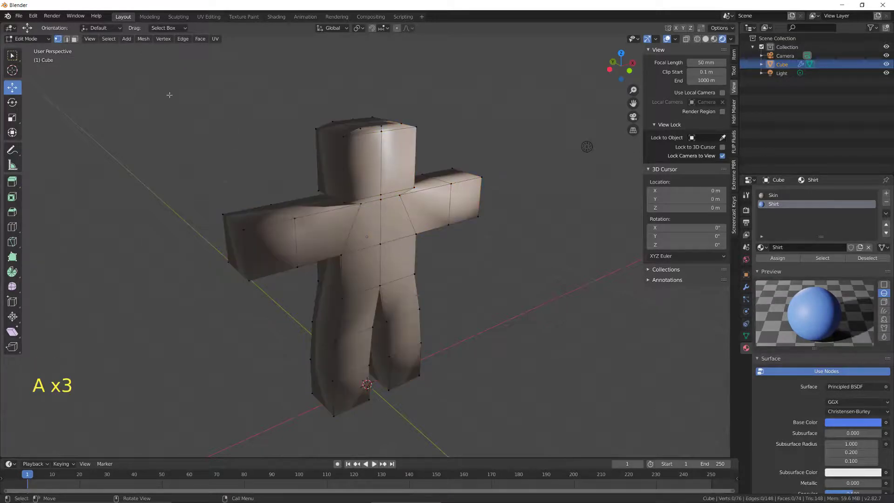
pyautogui.click(73, 38)
pyautogui.click(318, 229)
pyautogui.keyDown('shift'); pyautogui.click(368, 226); pyautogui.keyUp('shift')
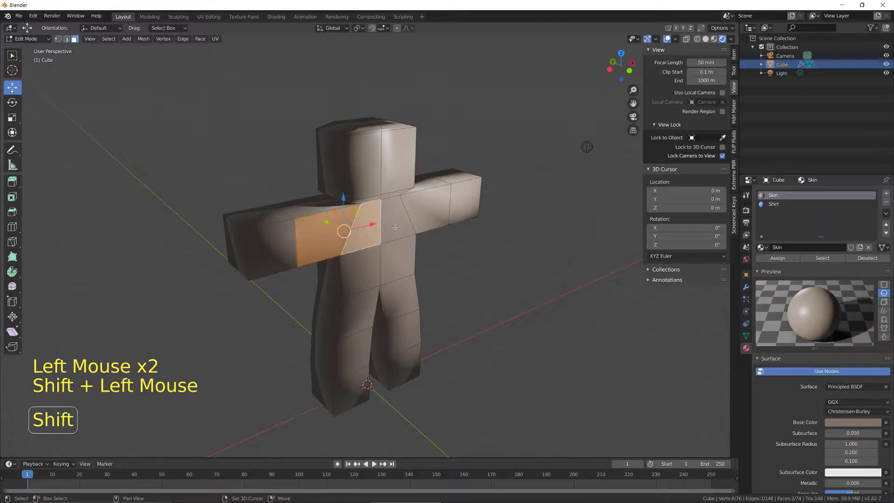
pyautogui.keyDown('shift'); pyautogui.click(396, 218); pyautogui.keyUp('shift')
pyautogui.keyDown('shift'); pyautogui.click(429, 212); pyautogui.keyUp('shift')
pyautogui.keyDown('shift'); pyautogui.click(426, 180); pyautogui.keyUp('shift')
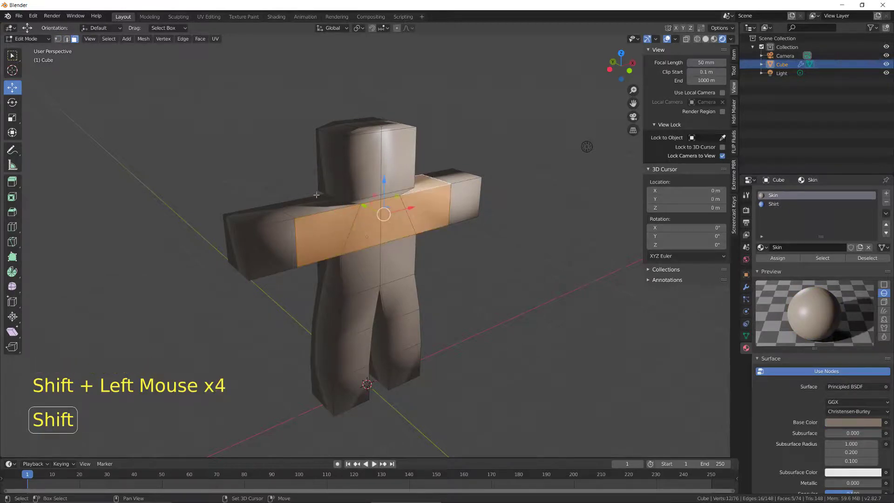
# Step: Extend the selection to the remaining torso and upper-arm faces all around, assign the Shirt material to them, and return to Object Mode
pyautogui.keyDown('shift'); pyautogui.click(303, 198); pyautogui.keyUp('shift')
pyautogui.moveTo(303, 198); pyautogui.dragTo(321, 204, button='middle')
pyautogui.keyDown('shift'); pyautogui.click(372, 223); pyautogui.keyUp('shift')
pyautogui.keyDown('shift'); pyautogui.click(365, 192); pyautogui.keyUp('shift')
pyautogui.keyDown('shift'); pyautogui.click(350, 228); pyautogui.keyUp('shift')
pyautogui.keyDown('shift'); pyautogui.click(389, 228); pyautogui.keyUp('shift')
pyautogui.keyDown('shift'); pyautogui.click(406, 203); pyautogui.keyUp('shift')
pyautogui.keyDown('shift'); pyautogui.click(384, 230); pyautogui.keyUp('shift')
pyautogui.moveTo(417, 230); pyautogui.dragTo(424, 259, button='middle')
pyautogui.keyDown('shift'); pyautogui.click(336, 216); pyautogui.keyUp('shift')
pyautogui.keyDown('shift'); pyautogui.click(361, 210); pyautogui.keyUp('shift')
pyautogui.keyDown('shift'); pyautogui.click(400, 205); pyautogui.keyUp('shift')
pyautogui.keyDown('shift'); pyautogui.click(442, 205); pyautogui.keyUp('shift')
pyautogui.keyDown('shift'); pyautogui.click(403, 248); pyautogui.keyUp('shift')
pyautogui.keyDown('shift'); pyautogui.click(358, 250); pyautogui.keyUp('shift')
pyautogui.click(772, 204)
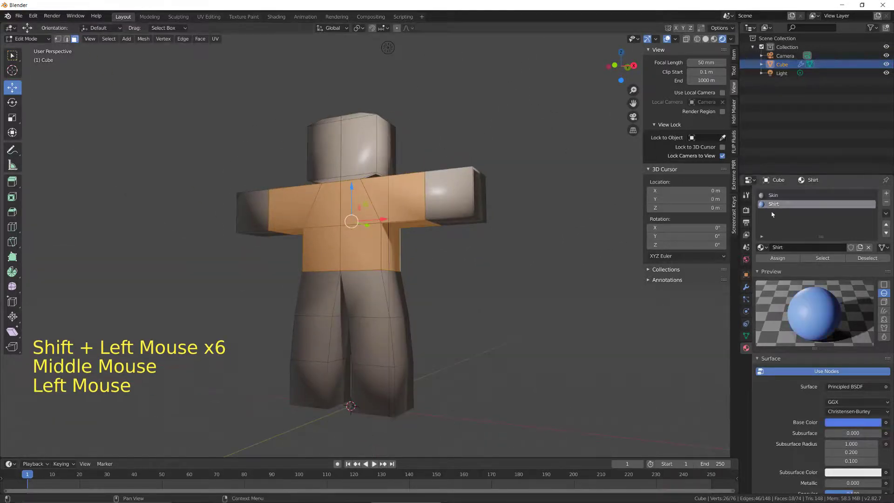
pyautogui.click(778, 258)
pyautogui.moveTo(470, 275); pyautogui.dragTo(525, 283, button='middle')
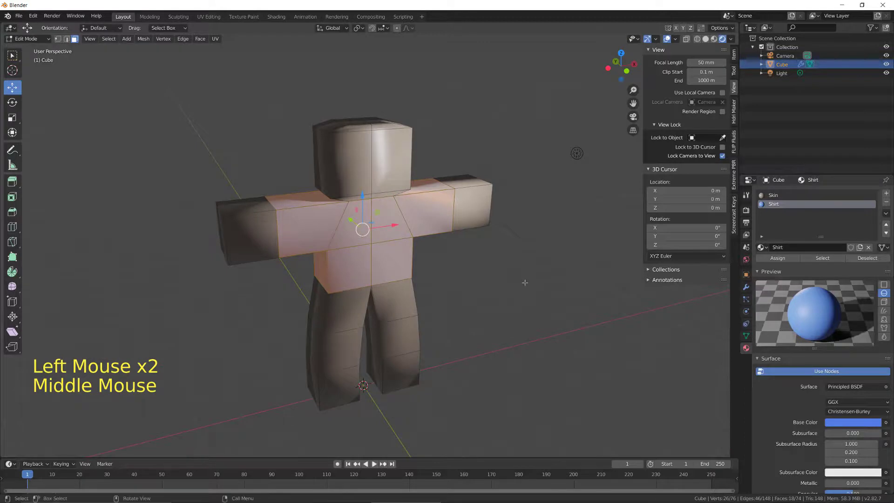
pyautogui.press('Tab')
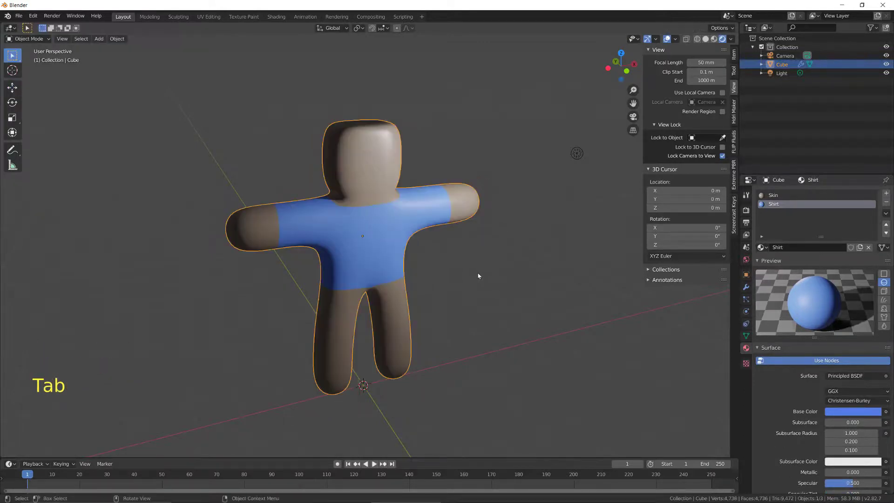
# Step: Back in Edit Mode, add a third material named Pants and give it a dark blue base color
pyautogui.press('Tab')
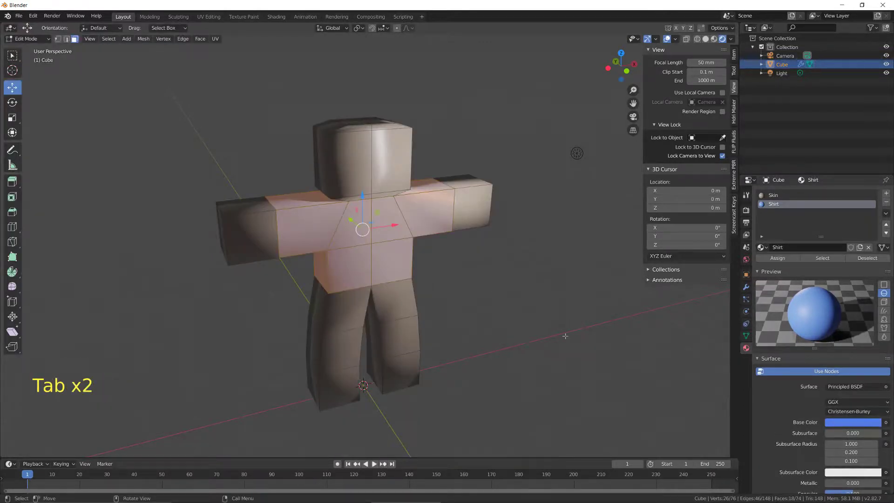
pyautogui.click(886, 193)
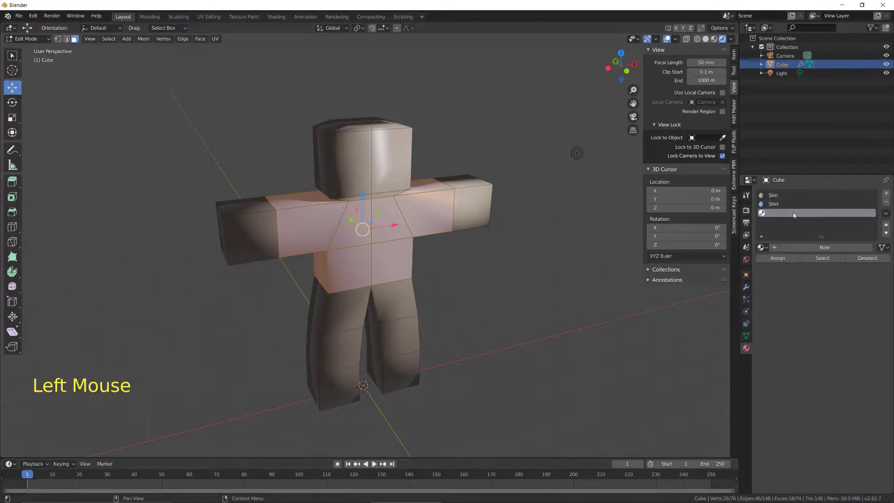
pyautogui.click(778, 247)
pyautogui.click(790, 247)
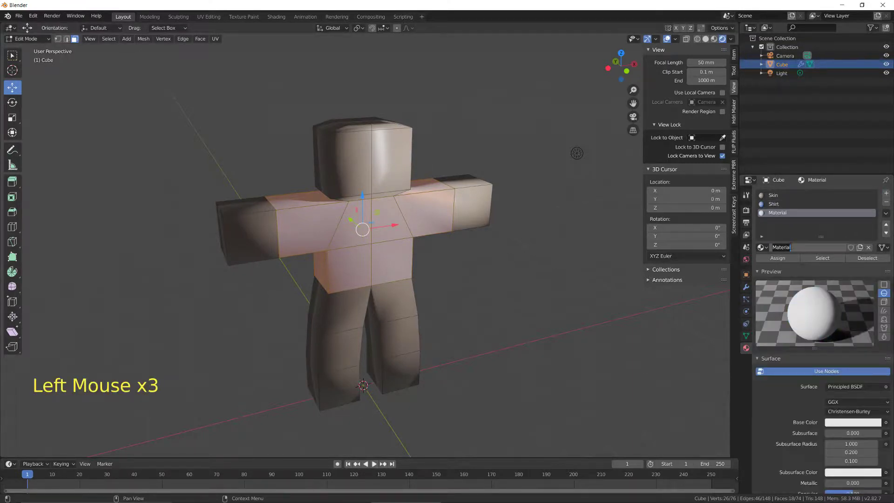
pyautogui.write('Pants')
pyautogui.press('Return')
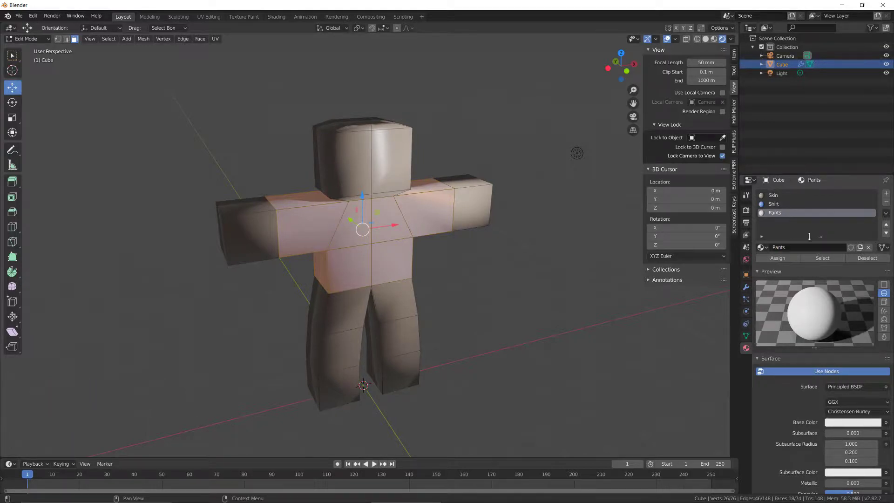
pyautogui.click(853, 422)
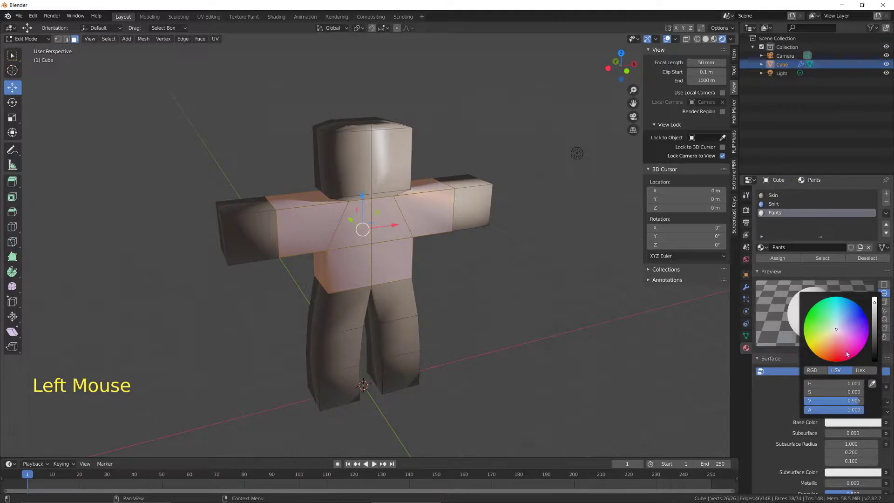
pyautogui.moveTo(853, 325); pyautogui.dragTo(874, 322)
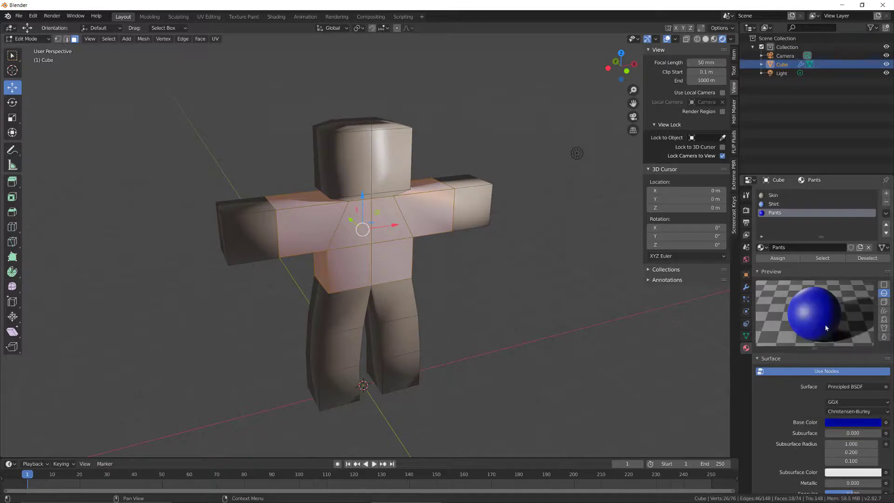
# Step: Select the top segment faces all around both legs and assign the Pants material to them
pyautogui.click(389, 309)
pyautogui.keyDown('shift'); pyautogui.click(345, 307); pyautogui.keyUp('shift')
pyautogui.keyDown('shift'); pyautogui.click(318, 305); pyautogui.keyUp('shift')
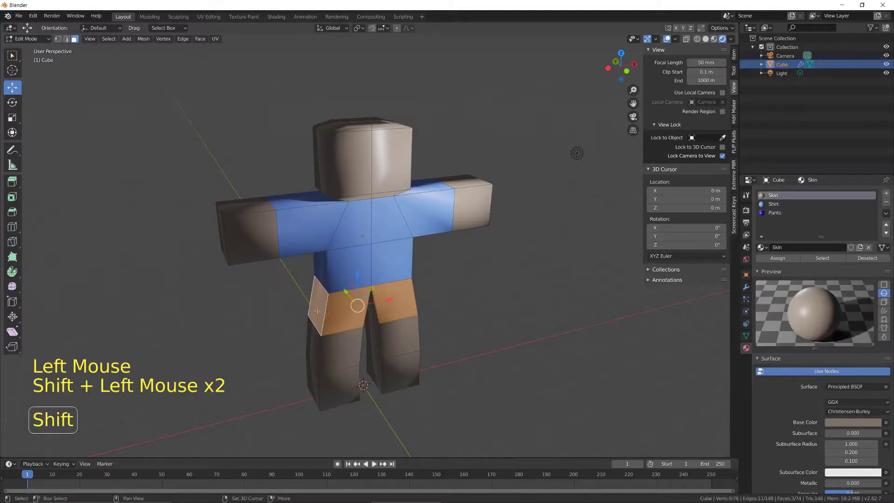
pyautogui.keyDown('shift'); pyautogui.click(372, 317); pyautogui.keyUp('shift')
pyautogui.keyDown('shift'); pyautogui.click(374, 316); pyautogui.keyUp('shift')
pyautogui.keyDown('shift'); pyautogui.click(376, 315); pyautogui.keyUp('shift')
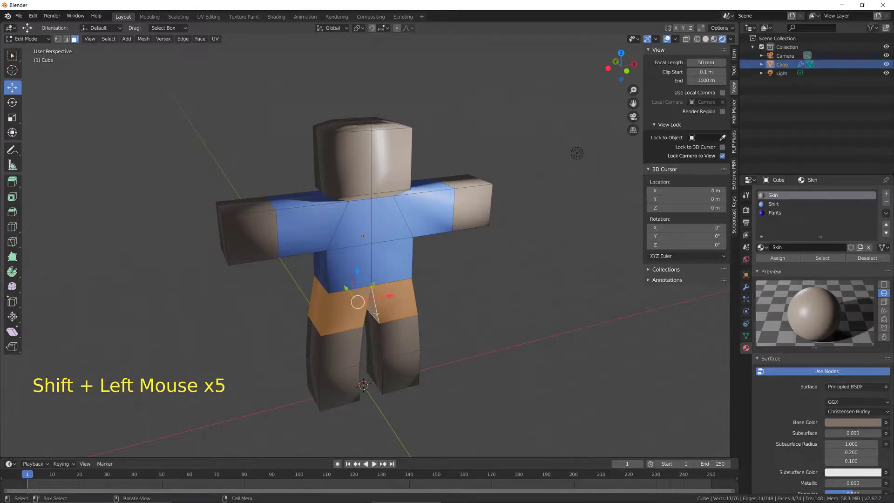
pyautogui.moveTo(376, 314); pyautogui.dragTo(391, 298, button='middle')
pyautogui.keyDown('shift'); pyautogui.click(344, 270); pyautogui.keyUp('shift')
pyautogui.keyDown('shift'); pyautogui.click(366, 285); pyautogui.keyUp('shift')
pyautogui.keyDown('shift'); pyautogui.click(363, 300); pyautogui.keyUp('shift')
pyautogui.keyDown('shift'); pyautogui.click(373, 298); pyautogui.keyUp('shift')
pyautogui.click(775, 212)
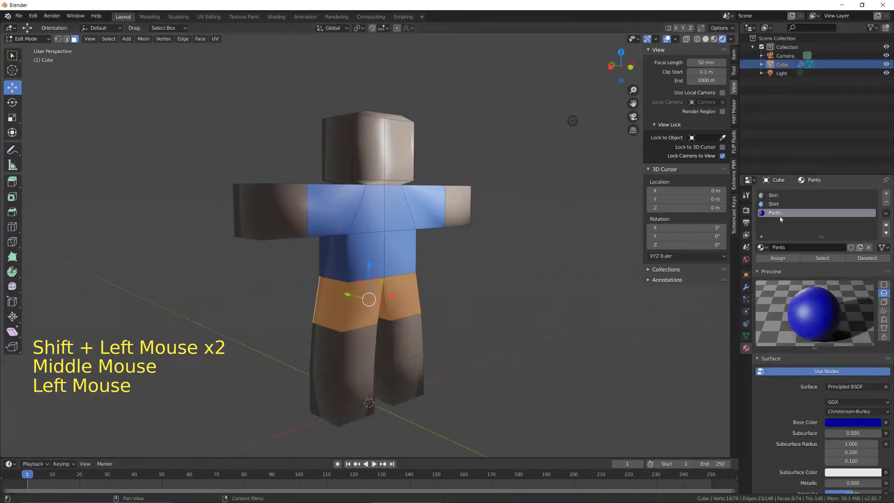
pyautogui.click(778, 258)
pyautogui.moveTo(528, 331); pyautogui.dragTo(517, 330, button='middle')
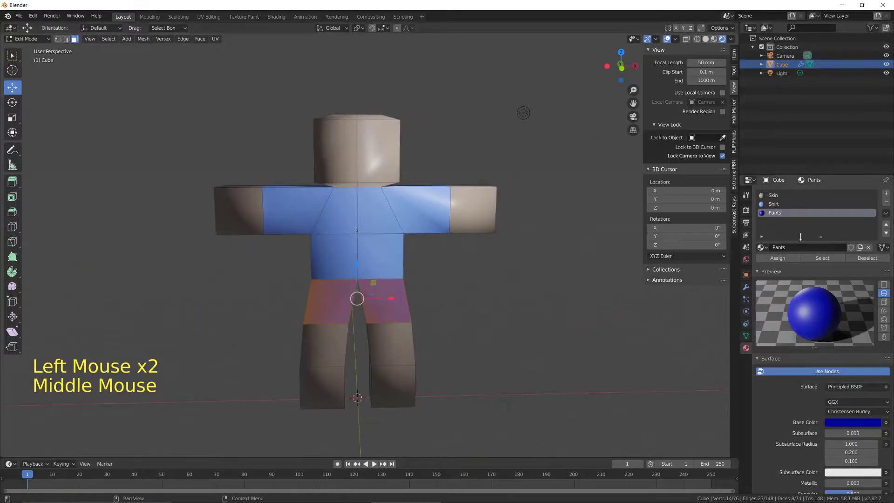
# Step: Add a fourth material named Shoes and set its base color to black with a value of 0.000
pyautogui.click(886, 193)
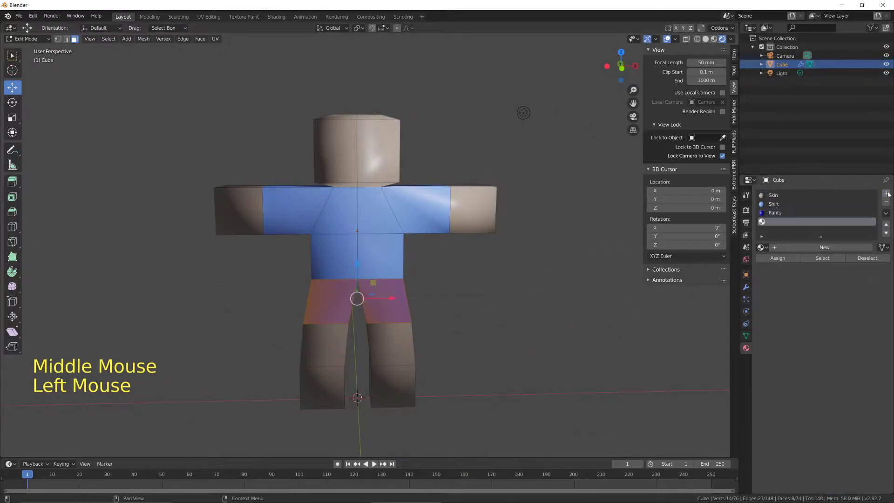
pyautogui.click(824, 248)
pyautogui.click(791, 247)
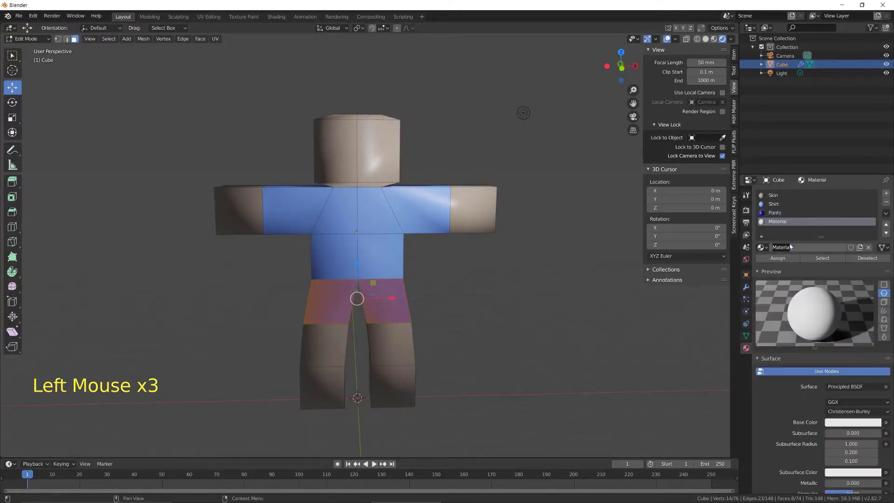
pyautogui.write('Shoes')
pyautogui.press('Return')
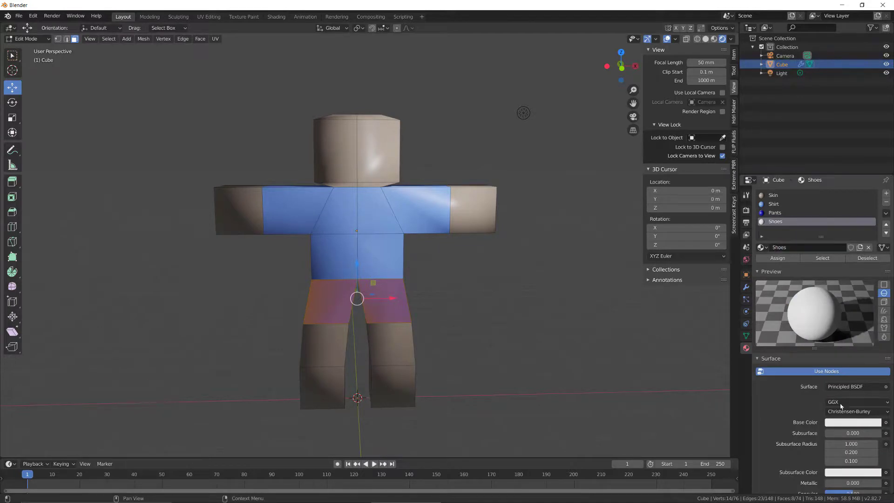
pyautogui.click(846, 423)
pyautogui.moveTo(875, 331); pyautogui.dragTo(874, 361)
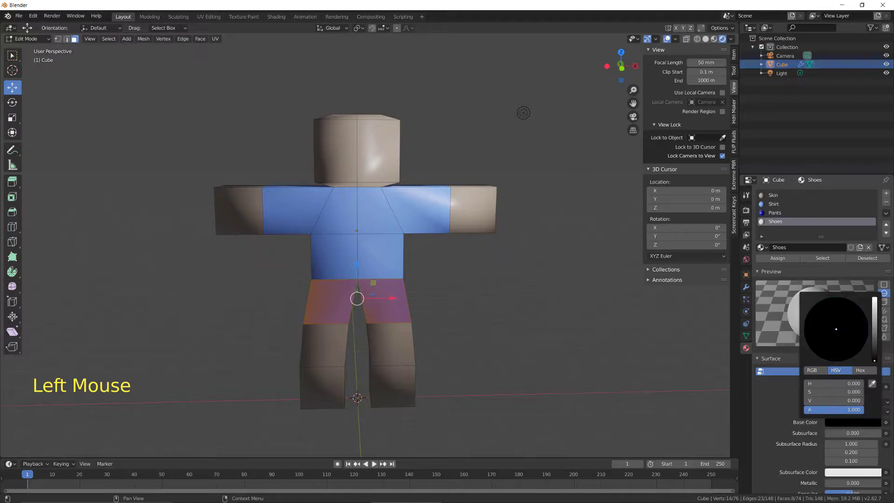
# Step: Select the lowest segment faces of both legs, including the soles, and assign the Shoes material to them
pyautogui.click(399, 397)
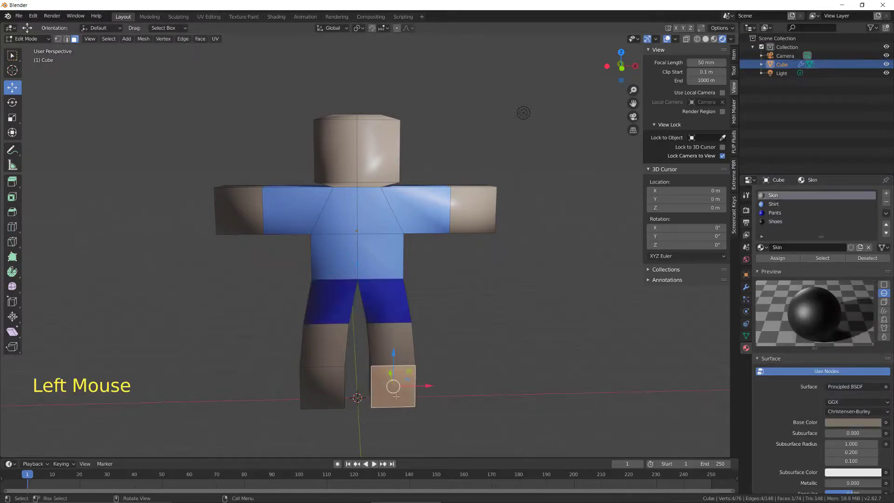
pyautogui.keyDown('shift'); pyautogui.click(326, 391); pyautogui.keyUp('shift')
pyautogui.moveTo(325, 391); pyautogui.dragTo(392, 373, button='middle')
pyautogui.keyDown('shift'); pyautogui.click(363, 399); pyautogui.keyUp('shift')
pyautogui.keyDown('shift'); pyautogui.click(371, 379); pyautogui.keyUp('shift')
pyautogui.keyDown('shift'); pyautogui.click(371, 379); pyautogui.keyUp('shift')
pyautogui.keyDown('shift'); pyautogui.click(358, 386); pyautogui.keyUp('shift')
pyautogui.keyDown('shift'); pyautogui.click(389, 375); pyautogui.keyUp('shift')
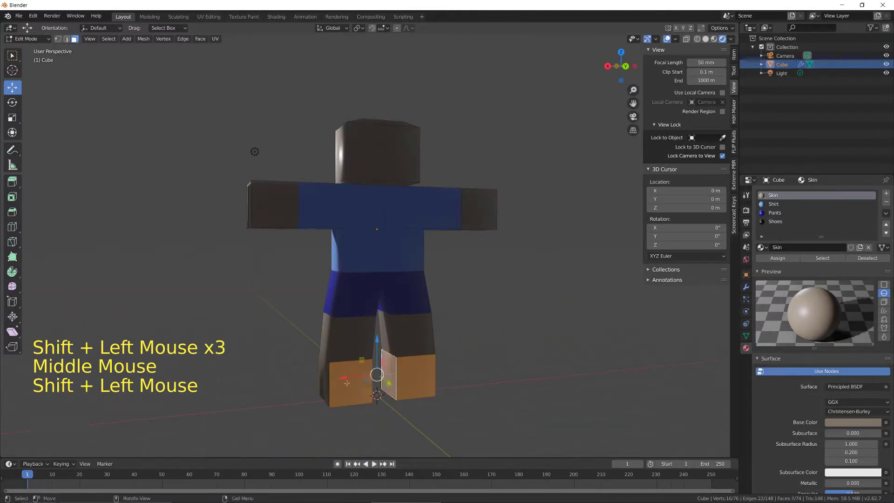
pyautogui.keyDown('shift'); pyautogui.click(325, 382); pyautogui.keyUp('shift')
pyautogui.moveTo(325, 382)
pyautogui.mouseDown(button='middle')
pyautogui.moveTo(365, 324)
pyautogui.moveTo(410, 331)
pyautogui.moveTo(332, 375)
pyautogui.mouseUp(button='middle')
pyautogui.keyDown('shift'); pyautogui.click(333, 279); pyautogui.keyUp('shift')
pyautogui.keyDown('shift'); pyautogui.click(416, 326); pyautogui.keyUp('shift')
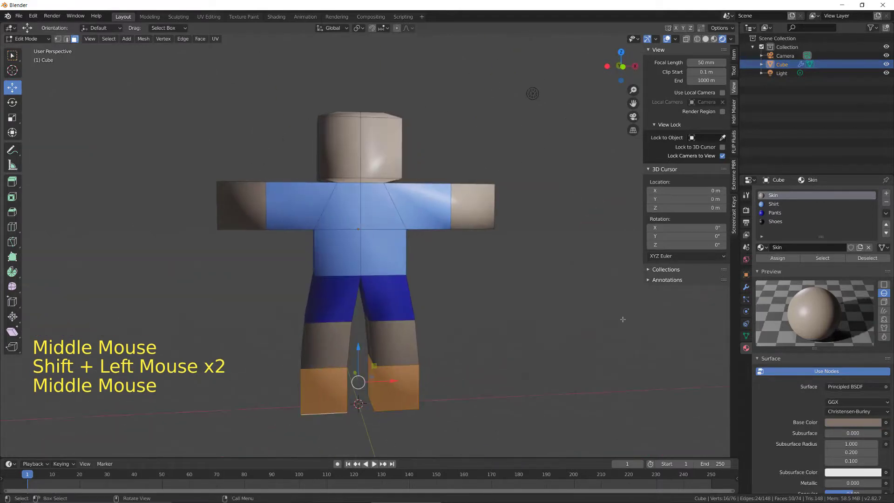
pyautogui.click(775, 221)
pyautogui.click(787, 259)
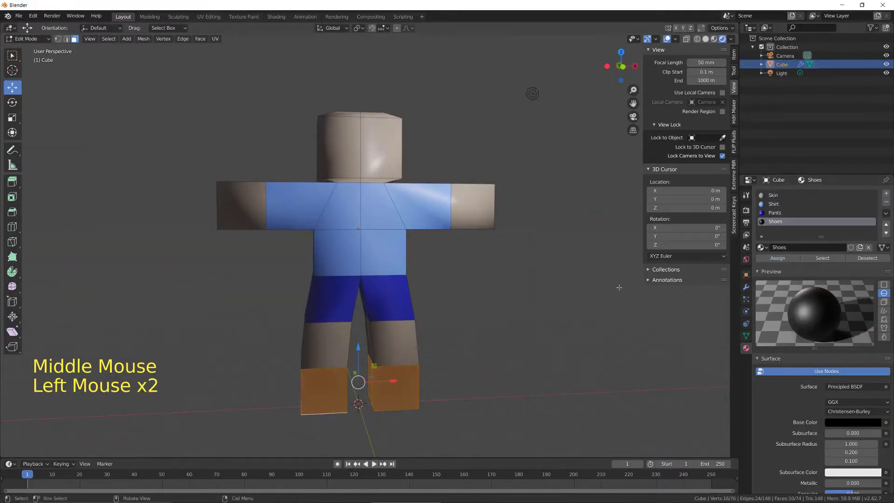
# Step: Return to Object Mode and switch the viewport to Material Preview shading to view the dressed figure
pyautogui.press('Tab')
pyautogui.moveTo(489, 326)
pyautogui.mouseDown(button='middle')
pyautogui.moveTo(512, 347)
pyautogui.moveTo(413, 303)
pyautogui.moveTo(461, 329)
pyautogui.moveTo(509, 293)
pyautogui.moveTo(354, 313)
pyautogui.moveTo(501, 318)
pyautogui.moveTo(496, 330)
pyautogui.moveTo(508, 321)
pyautogui.mouseUp(button='middle')
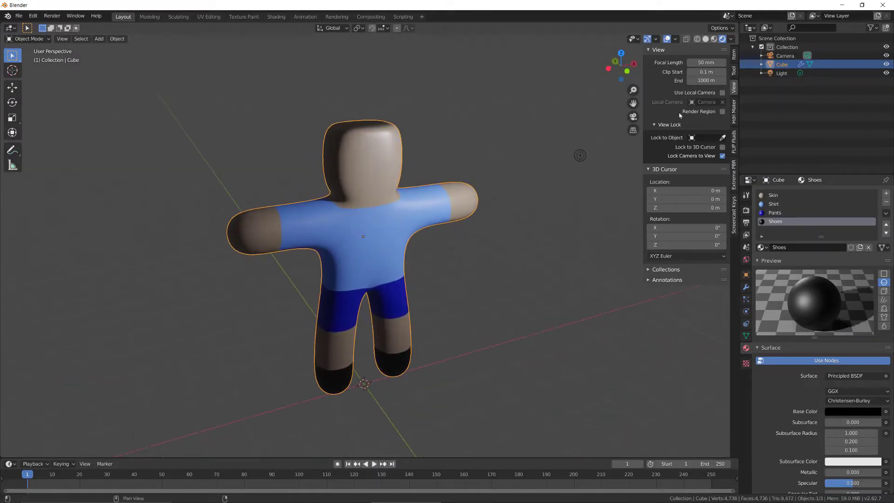
pyautogui.click(713, 40)
pyautogui.click(713, 39)
pyautogui.click(712, 40)
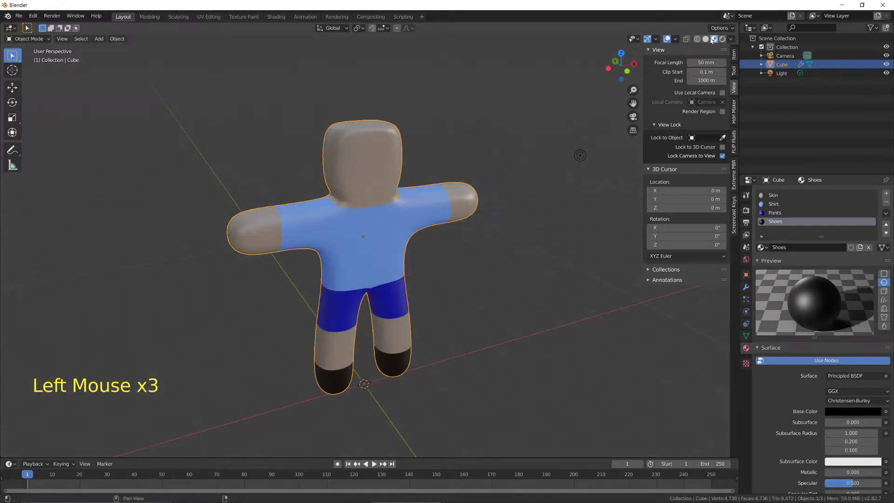
# Step: Check the figure's materials with Rendered viewport shading and from a different side
pyautogui.click(721, 40)
pyautogui.click(720, 40)
pyautogui.click(720, 41)
pyautogui.click(719, 40)
pyautogui.moveTo(479, 200)
pyautogui.mouseDown(button='middle')
pyautogui.moveTo(439, 164)
pyautogui.moveTo(458, 215)
pyautogui.moveTo(468, 200)
pyautogui.moveTo(516, 178)
pyautogui.moveTo(443, 207)
pyautogui.moveTo(421, 199)
pyautogui.mouseUp(button='middle')
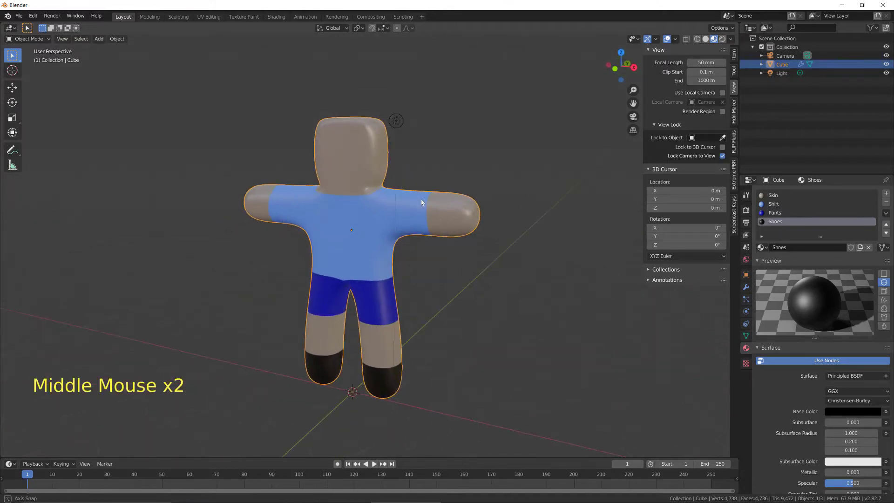
# Step: Save the scene as Person.blend in the Blender Work folder inside Documents
pyautogui.click(19, 16)
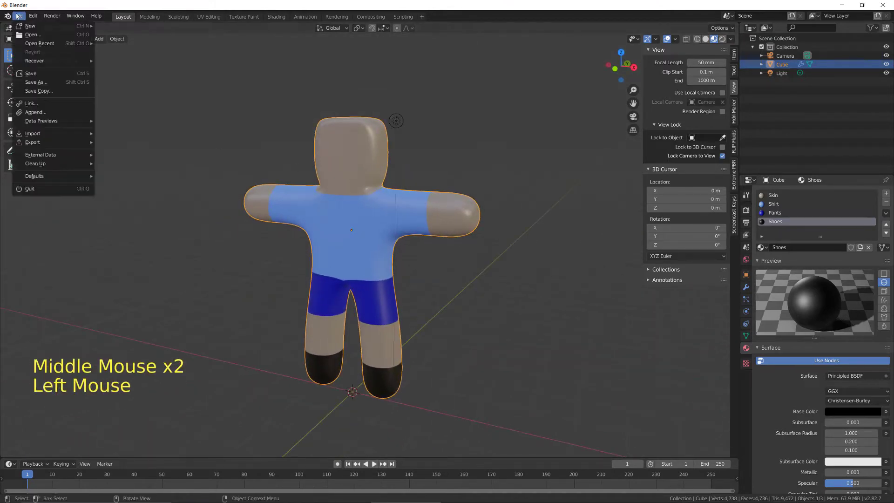
pyautogui.click(45, 82)
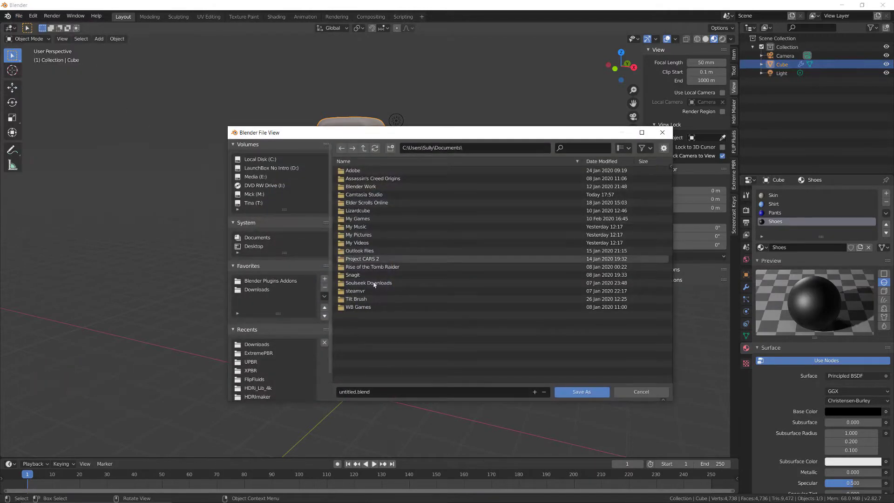
pyautogui.click(375, 187)
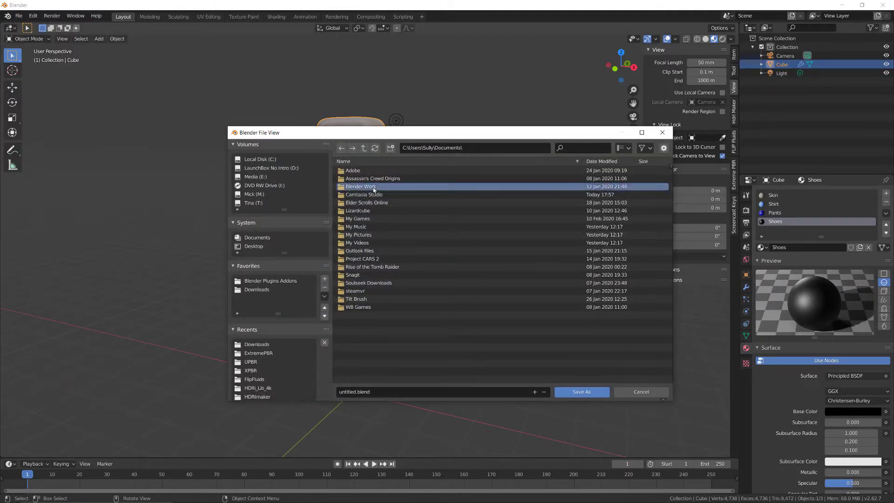
pyautogui.doubleClick(374, 187)
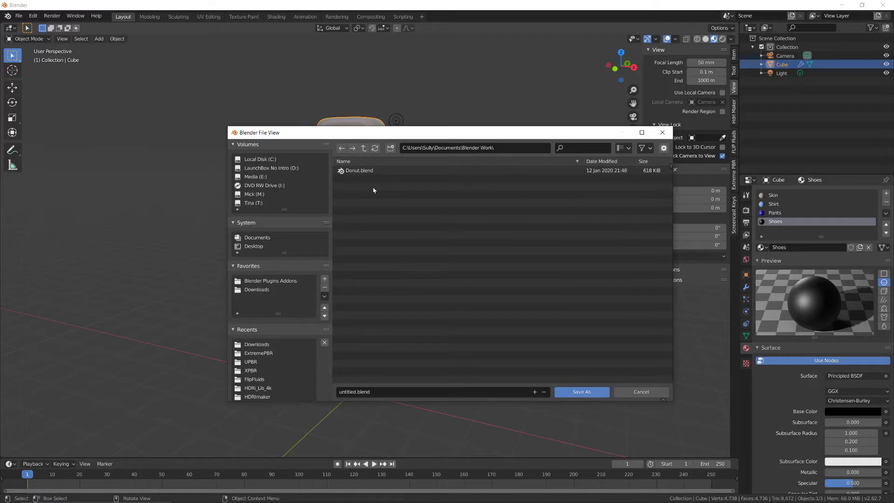
pyautogui.click(377, 389)
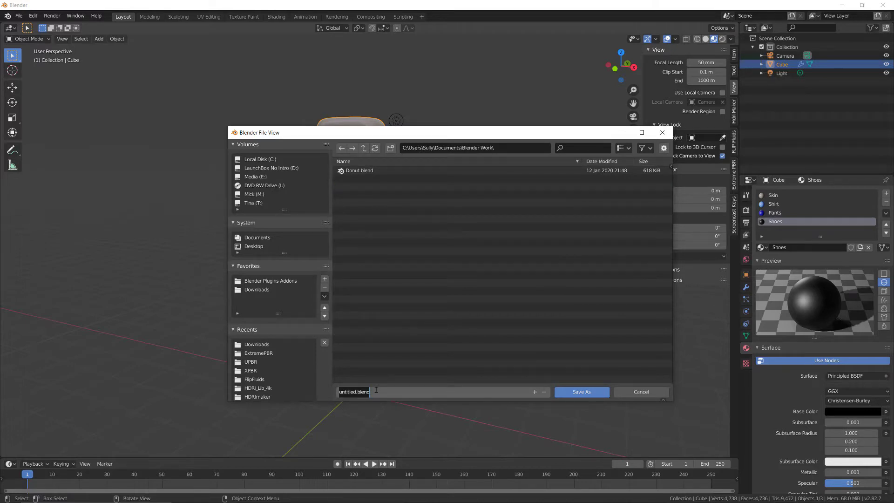
pyautogui.press('Return')
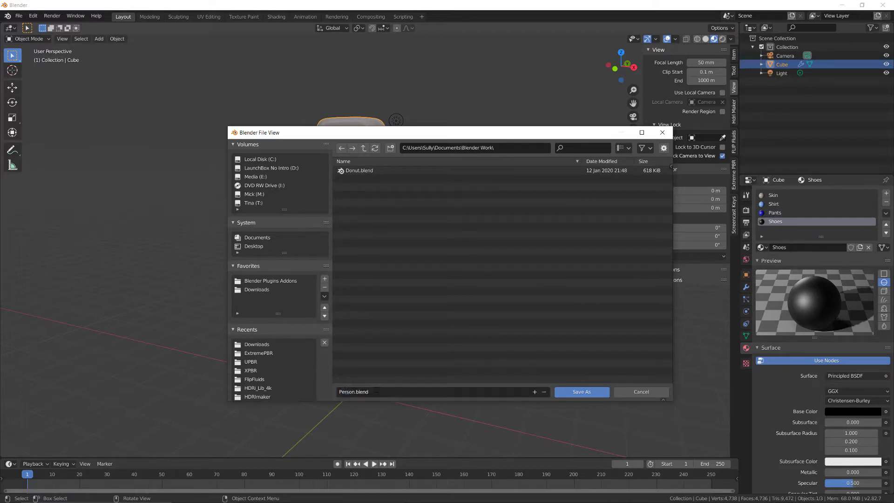
pyautogui.click(582, 391)
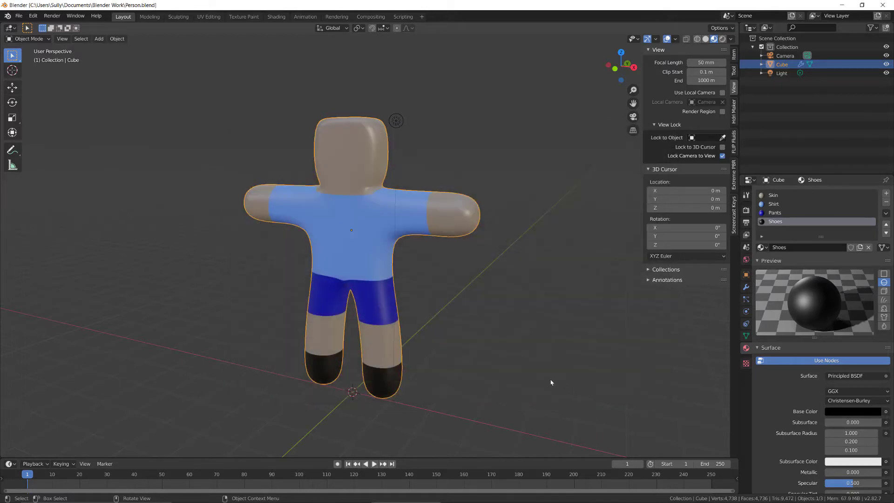
# Step: Export the scene in FBX format as Person.fbx to the Blender Work folder, using the default export settings
pyautogui.click(19, 15)
pyautogui.moveTo(47, 145)
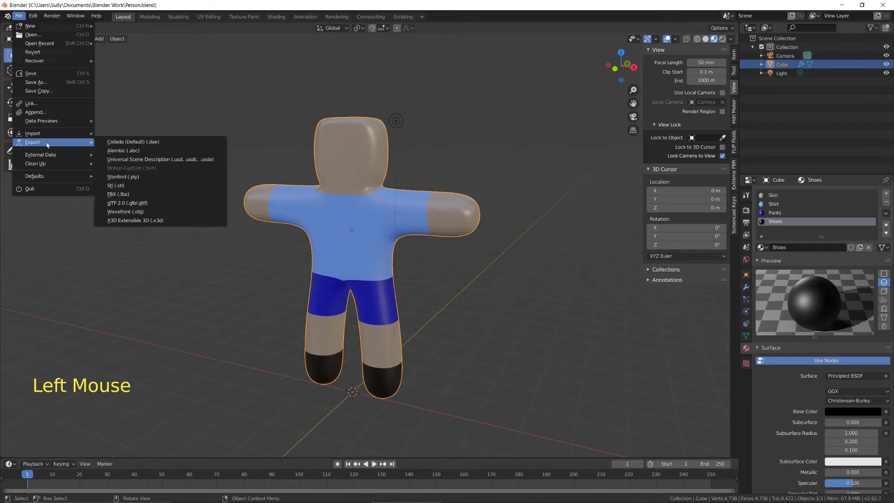
pyautogui.click(127, 193)
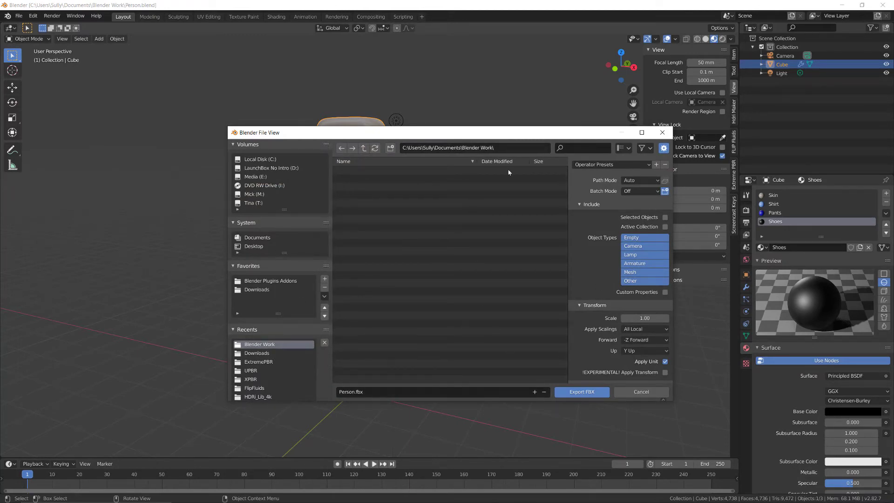
pyautogui.click(581, 394)
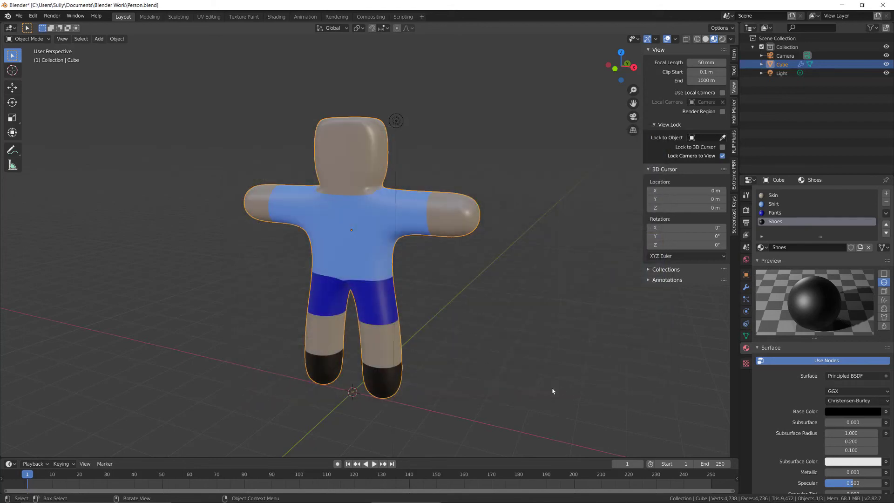